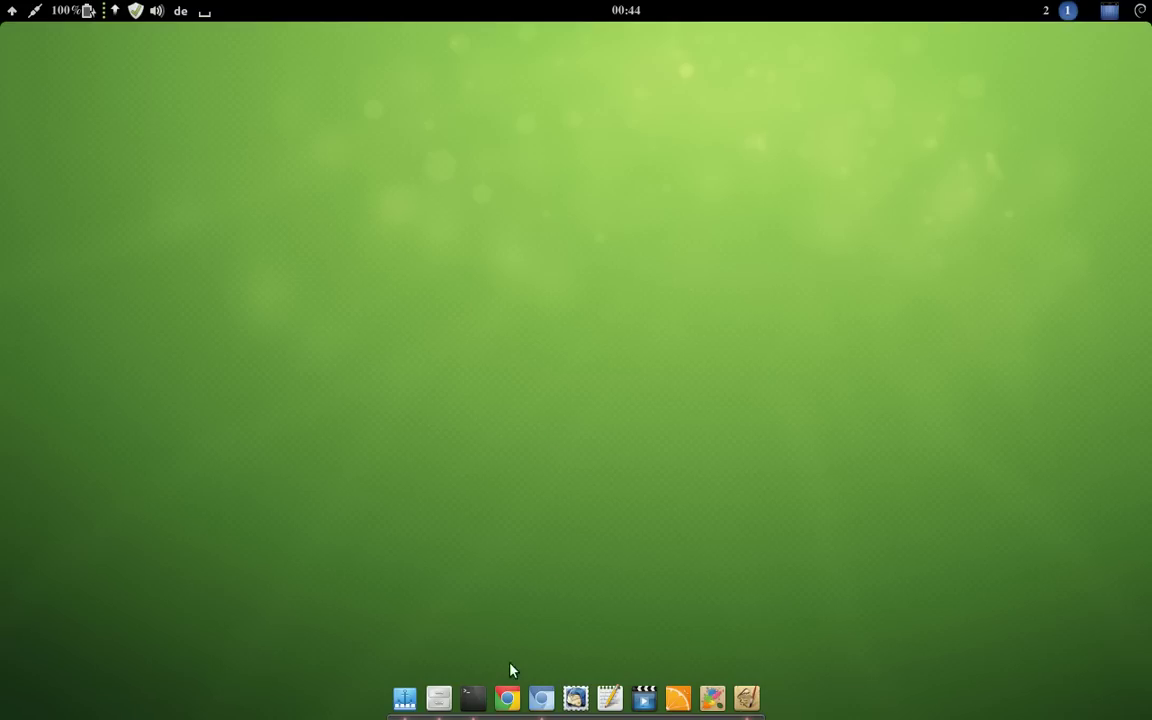
# Briefly open and hide the browser, then launch Inkscape with a blank document and show the File menu
pyautogui.click(541, 699)
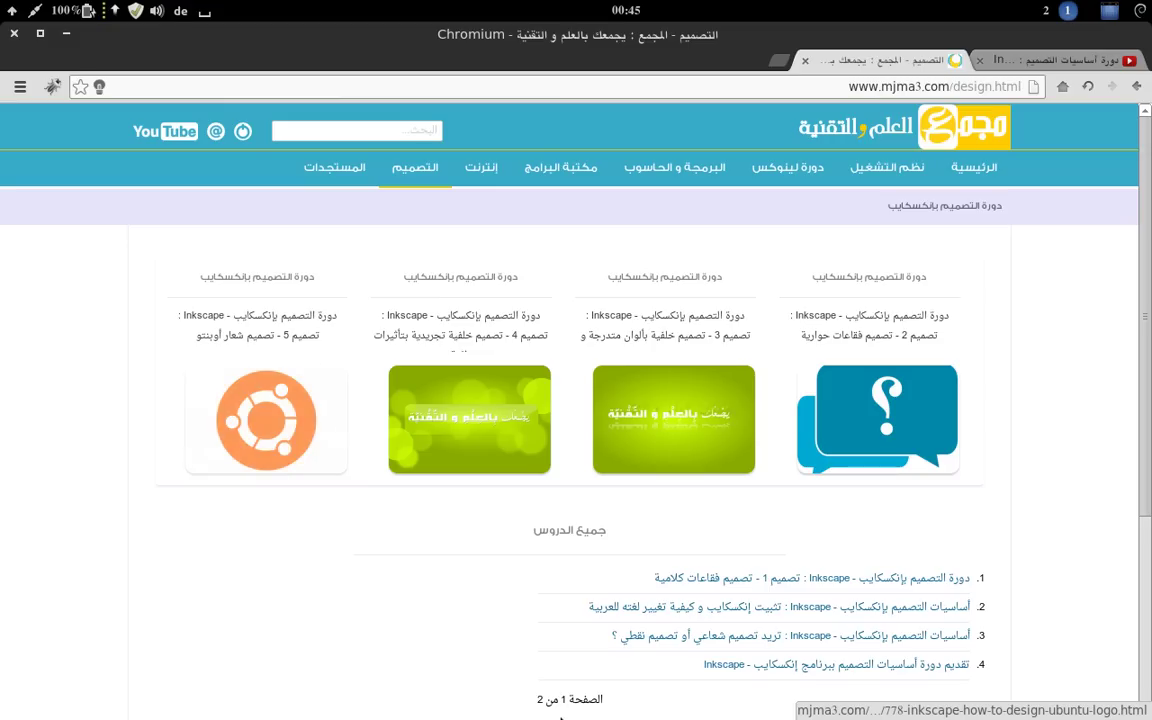
pyautogui.click(64, 32)
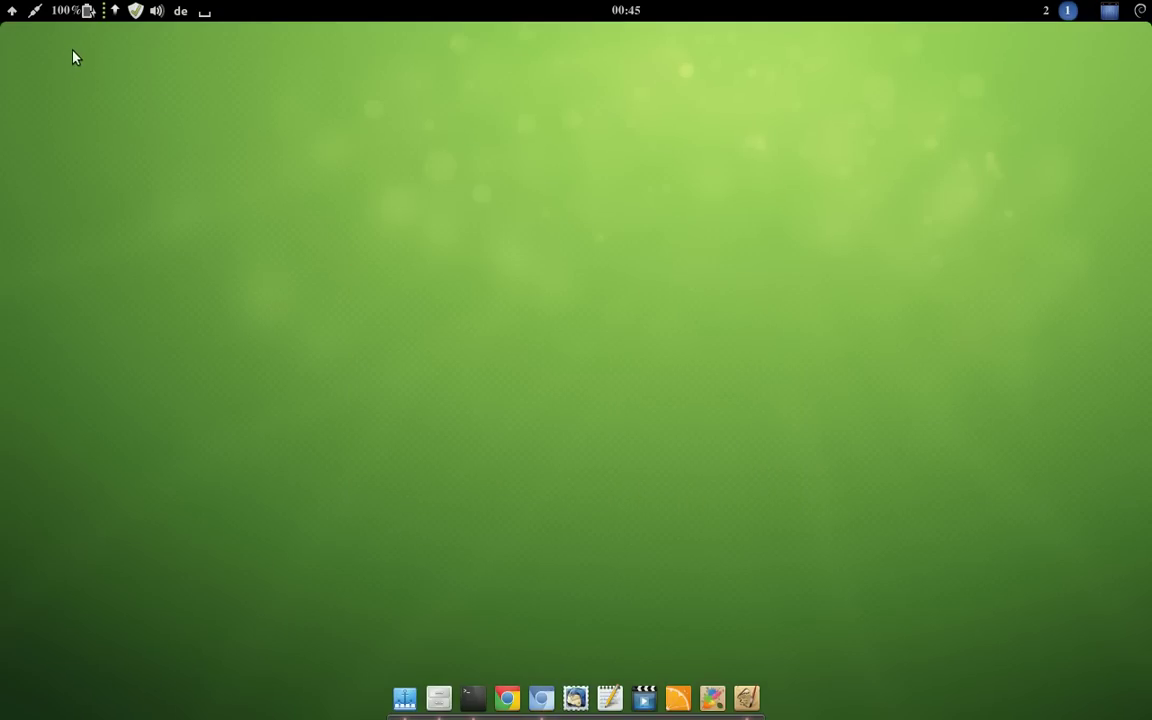
pyautogui.click(746, 697)
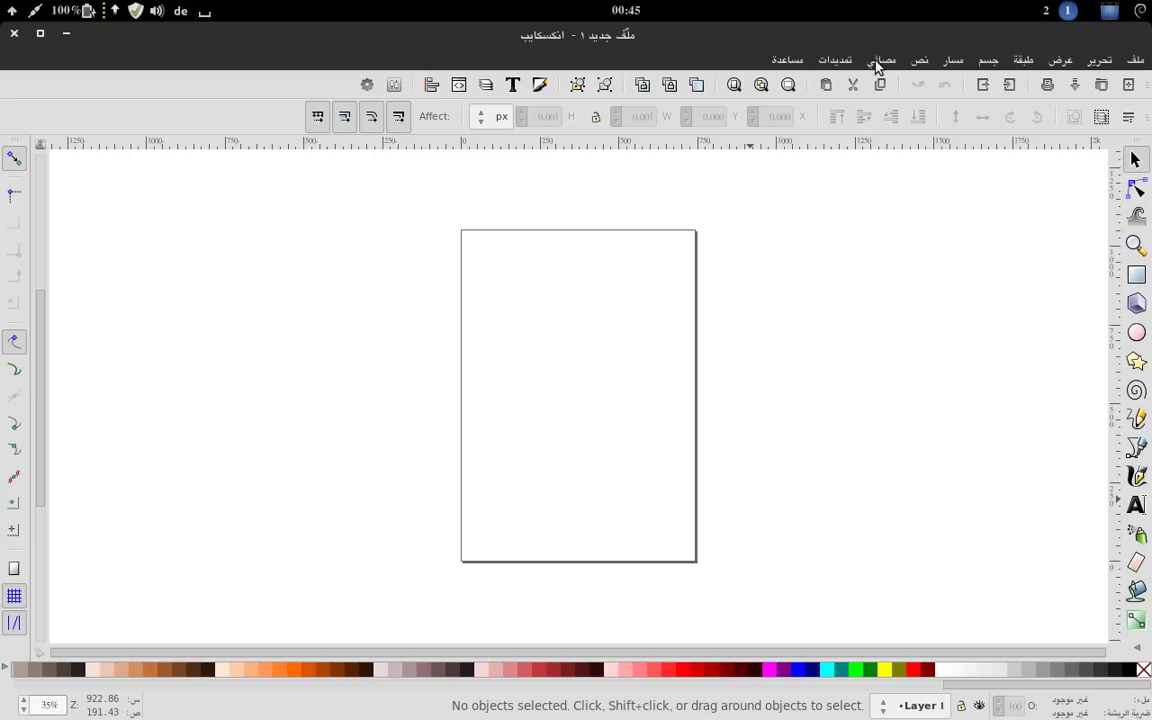
pyautogui.click(1137, 62)
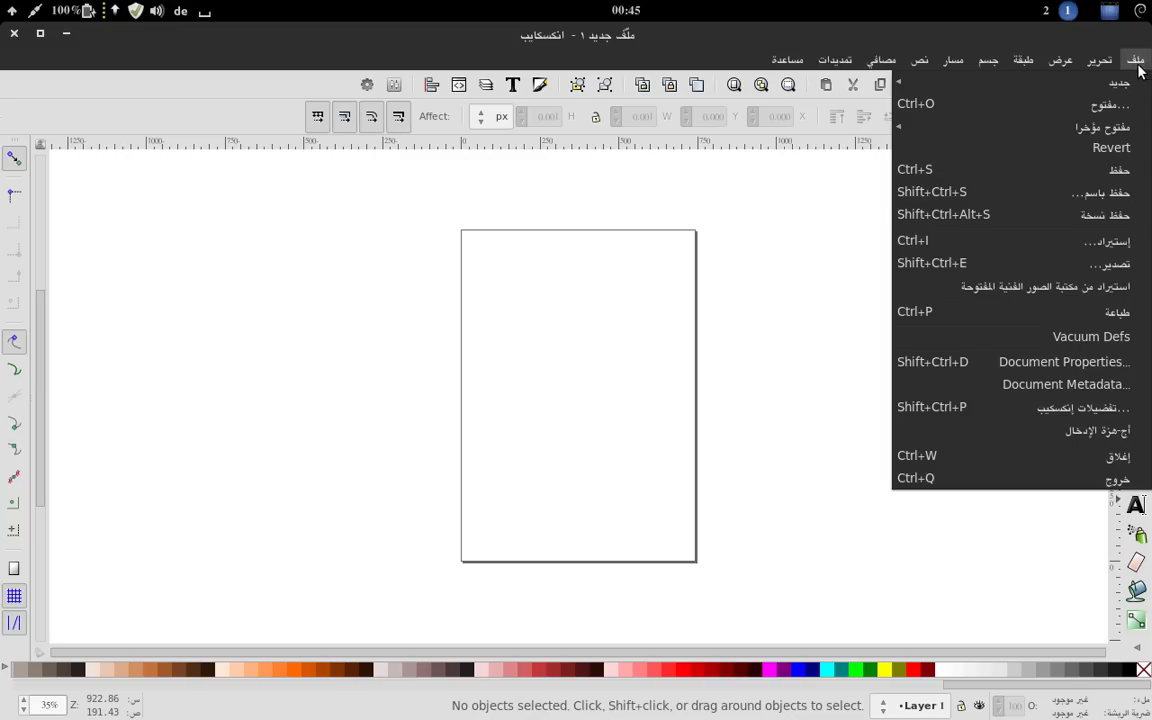
# Open Inkscape Preferences and view the Interface page, showing the Arabic language and large icons
pyautogui.click(1046, 412)
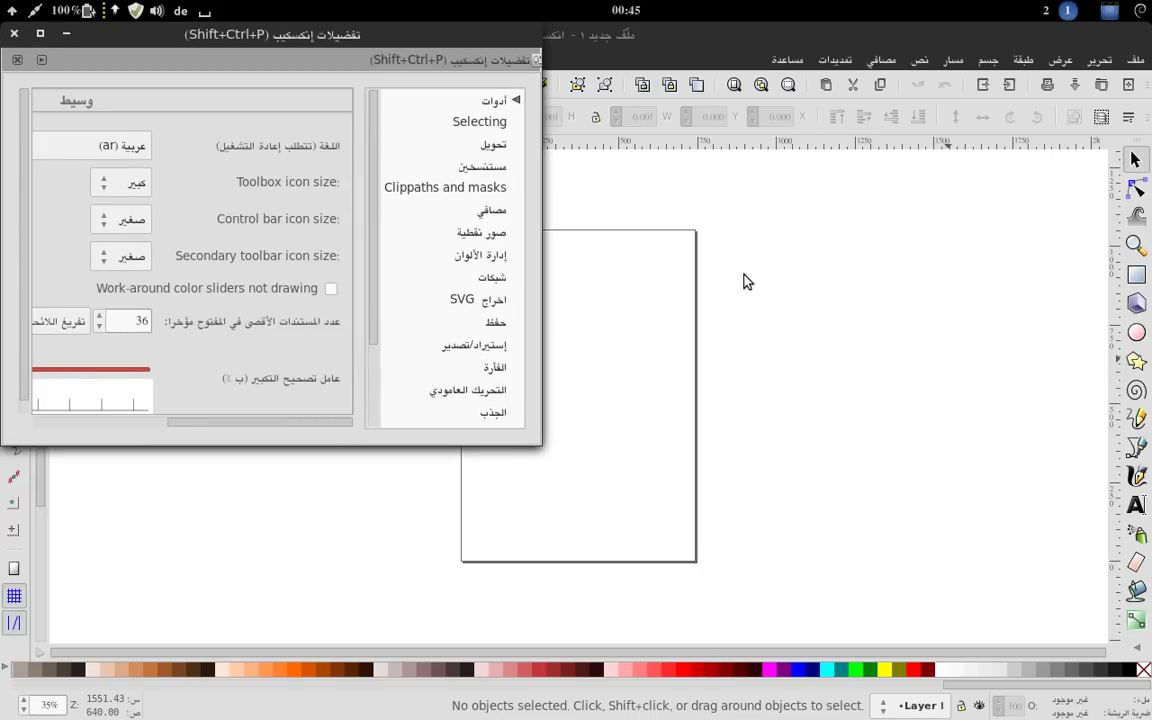
pyautogui.click(430, 300)
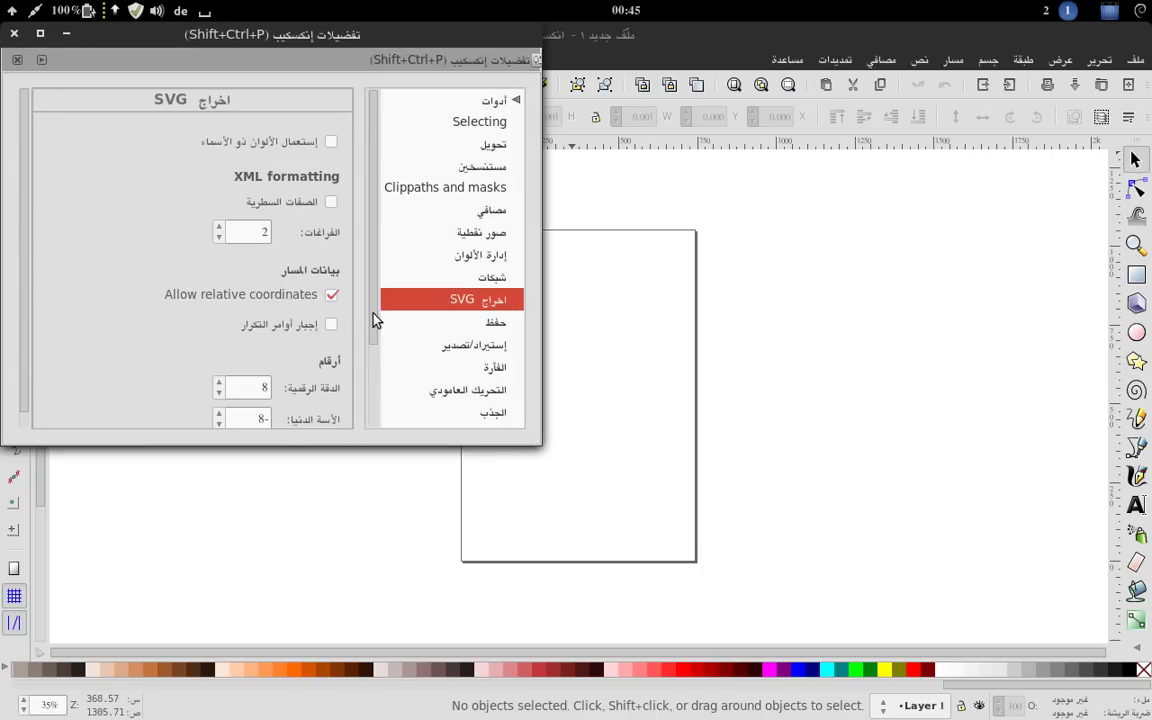
pyautogui.moveTo(374, 319); pyautogui.dragTo(376, 432)
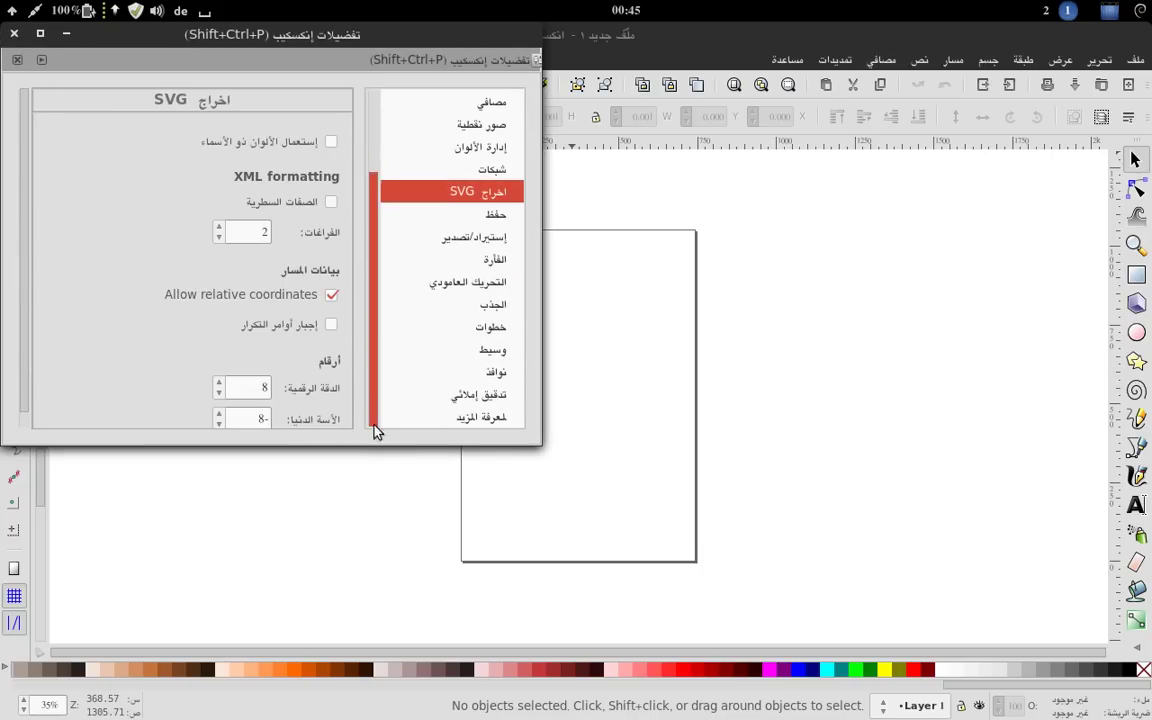
pyautogui.click(473, 354)
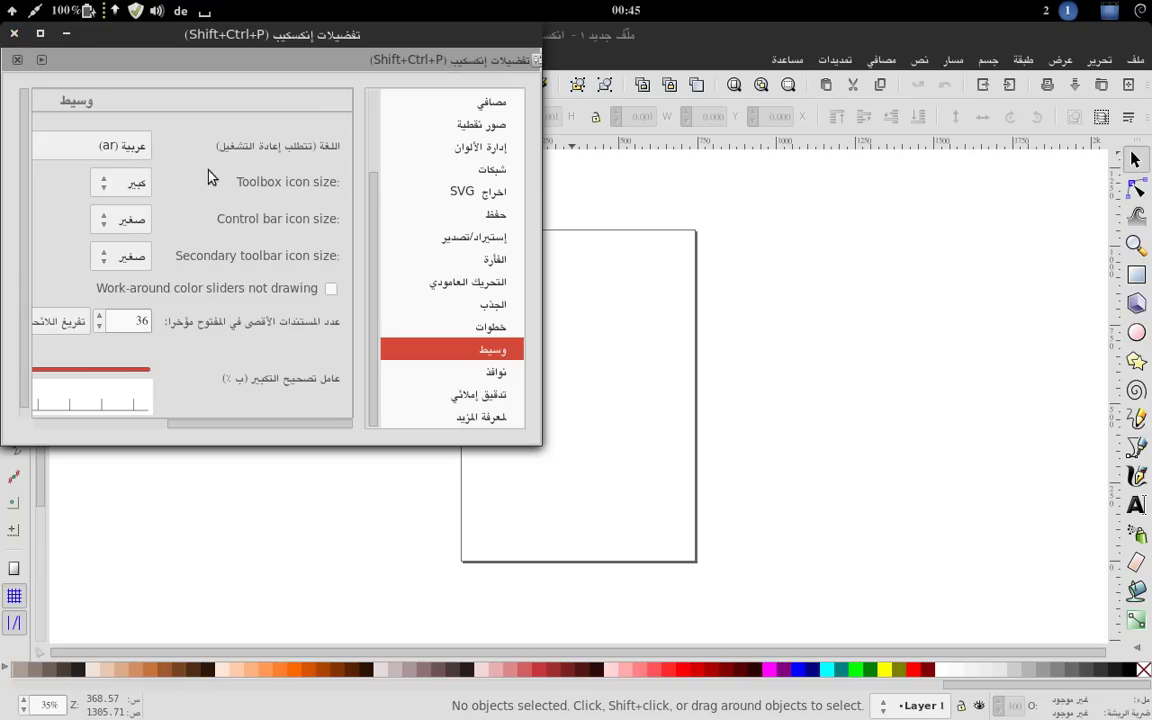
# Close the Preferences dialog and show the File menu again
pyautogui.click(13, 34)
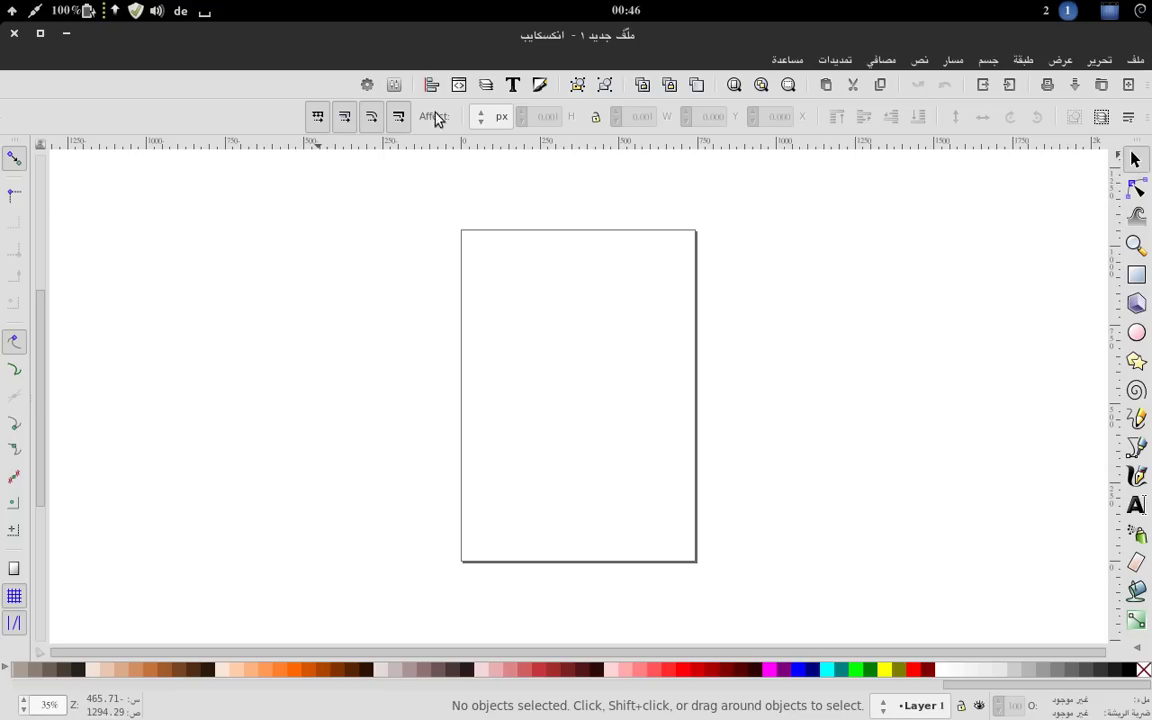
pyautogui.click(1134, 60)
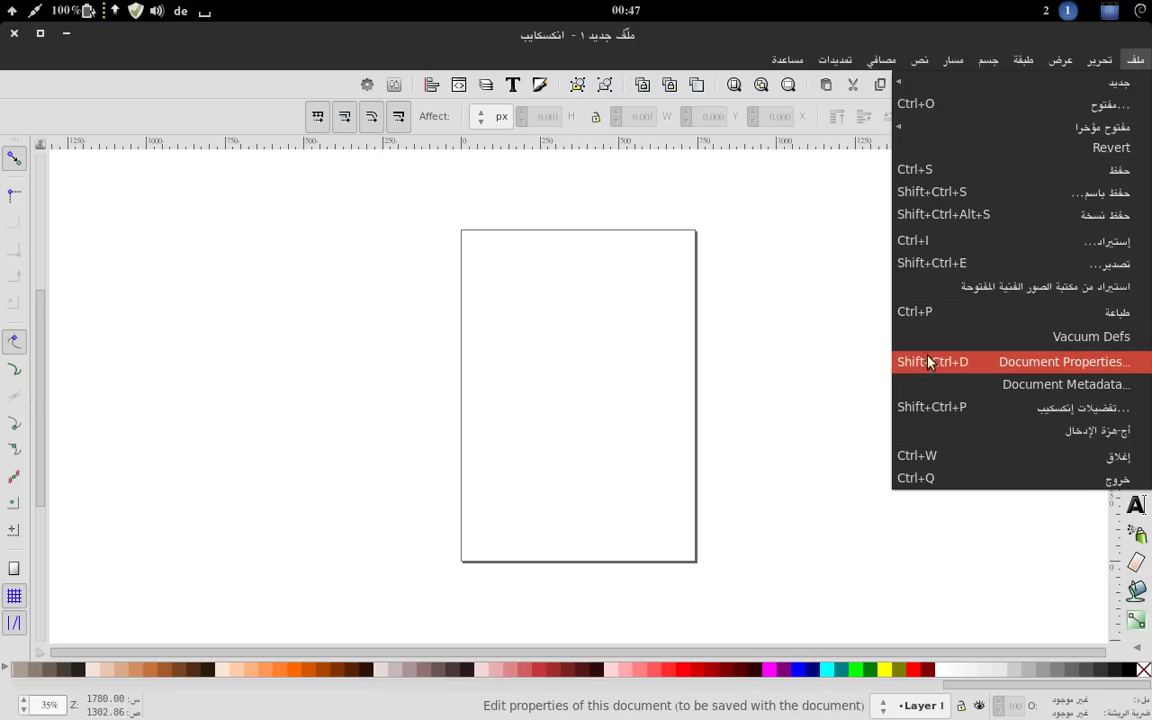
# Turn off Show page border and Show border shadow in Document Properties
pyautogui.click(368, 87)
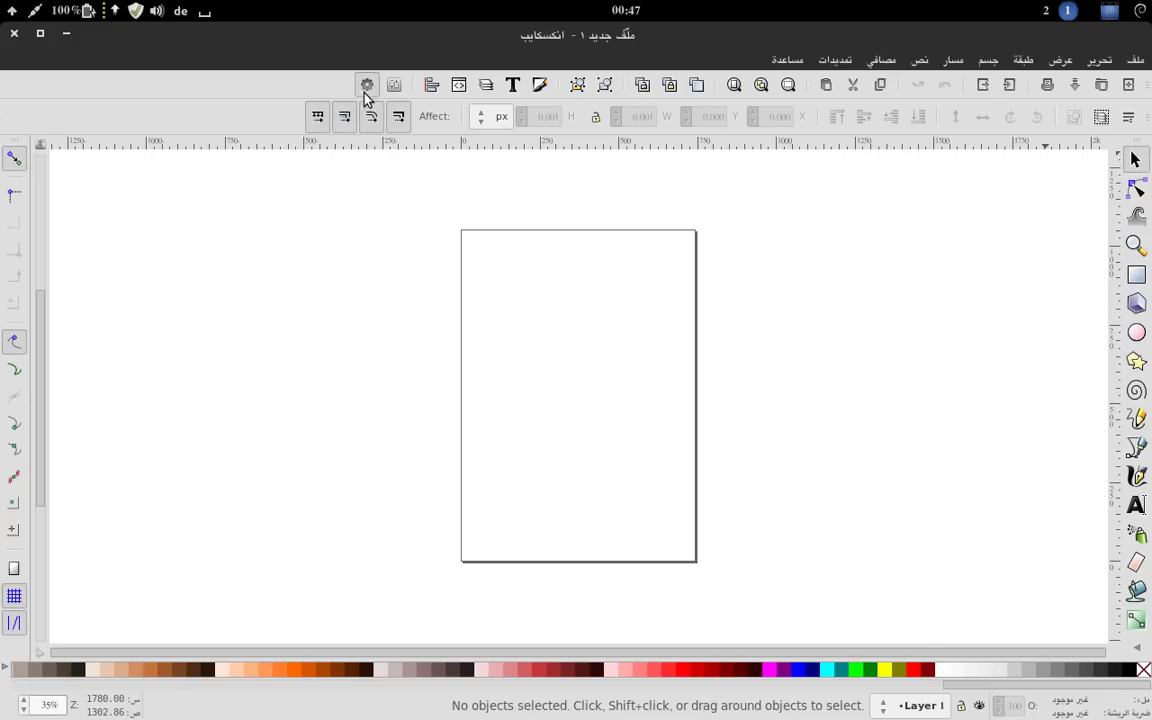
pyautogui.click(364, 90)
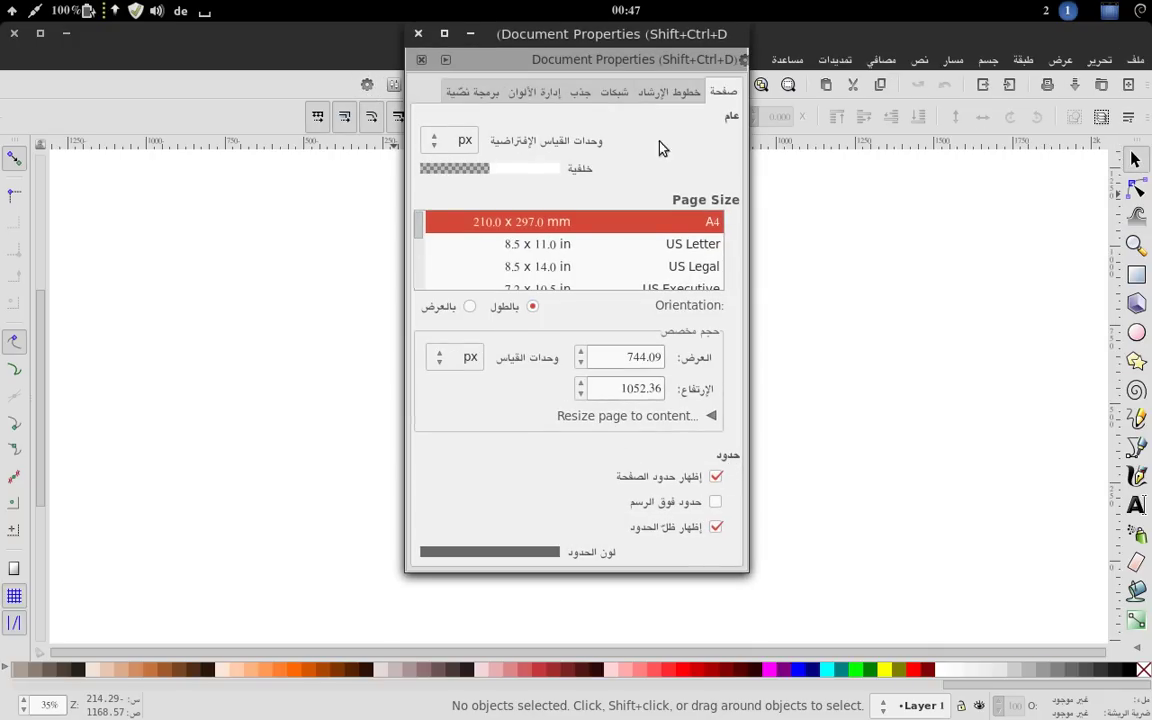
pyautogui.moveTo(604, 38); pyautogui.dragTo(884, 110)
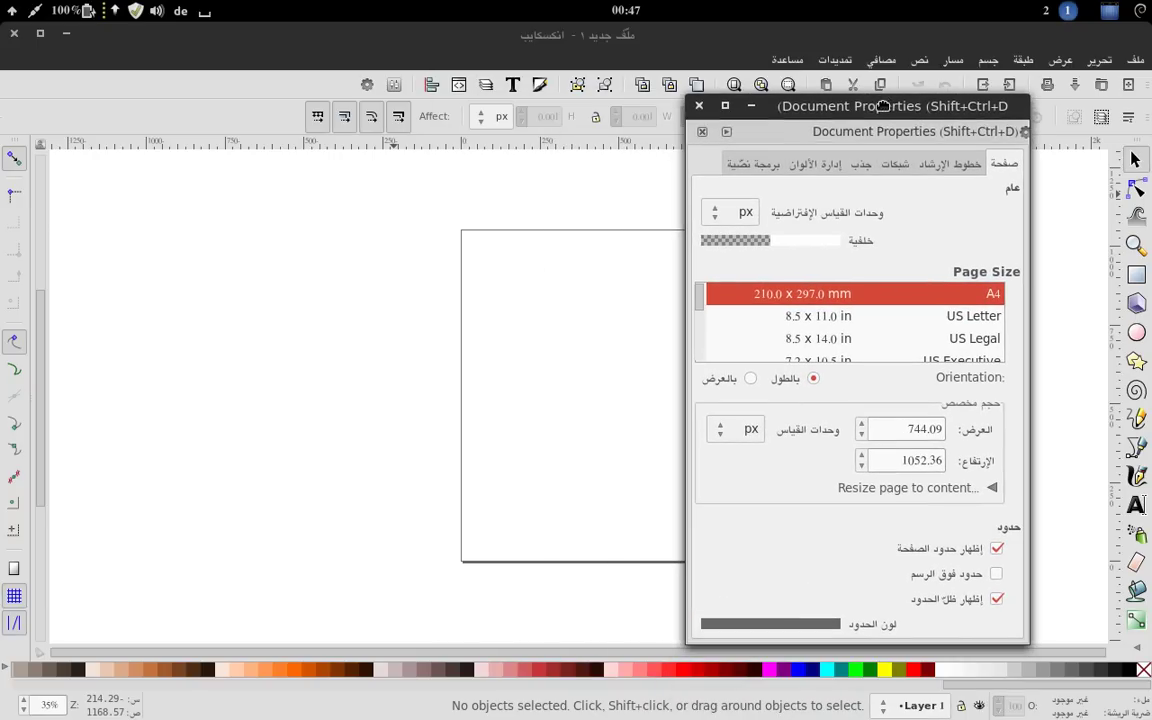
pyautogui.click(997, 598)
pyautogui.click(997, 548)
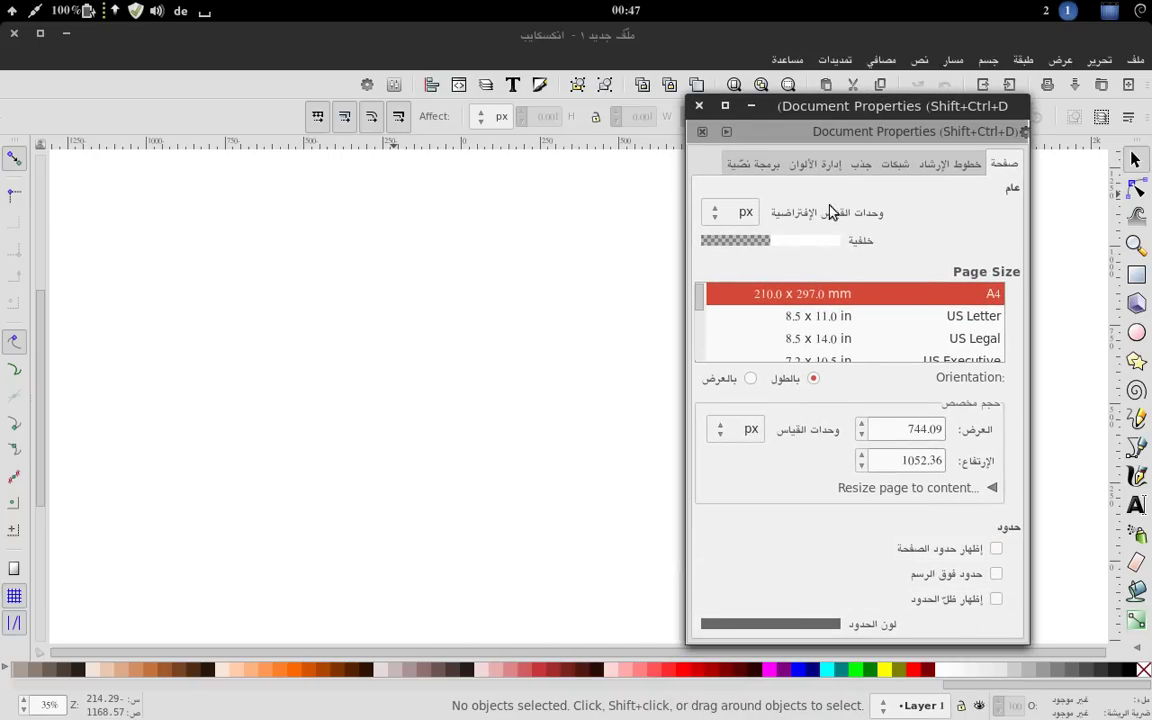
pyautogui.click(702, 106)
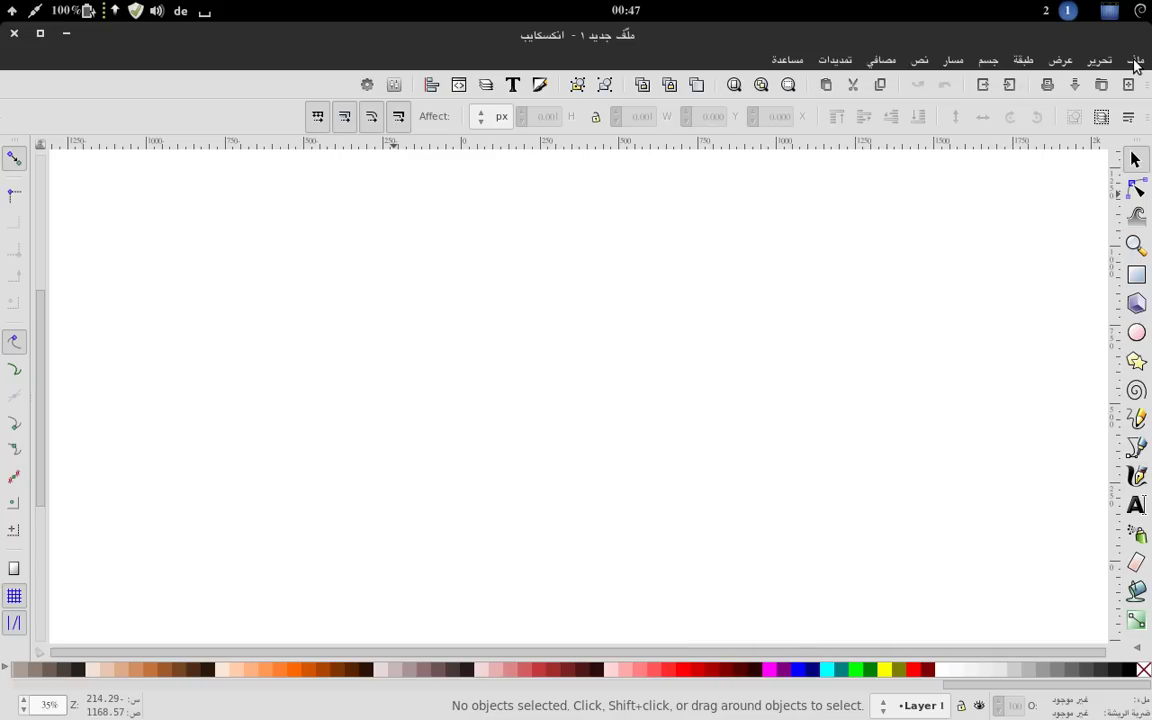
pyautogui.click(1134, 60)
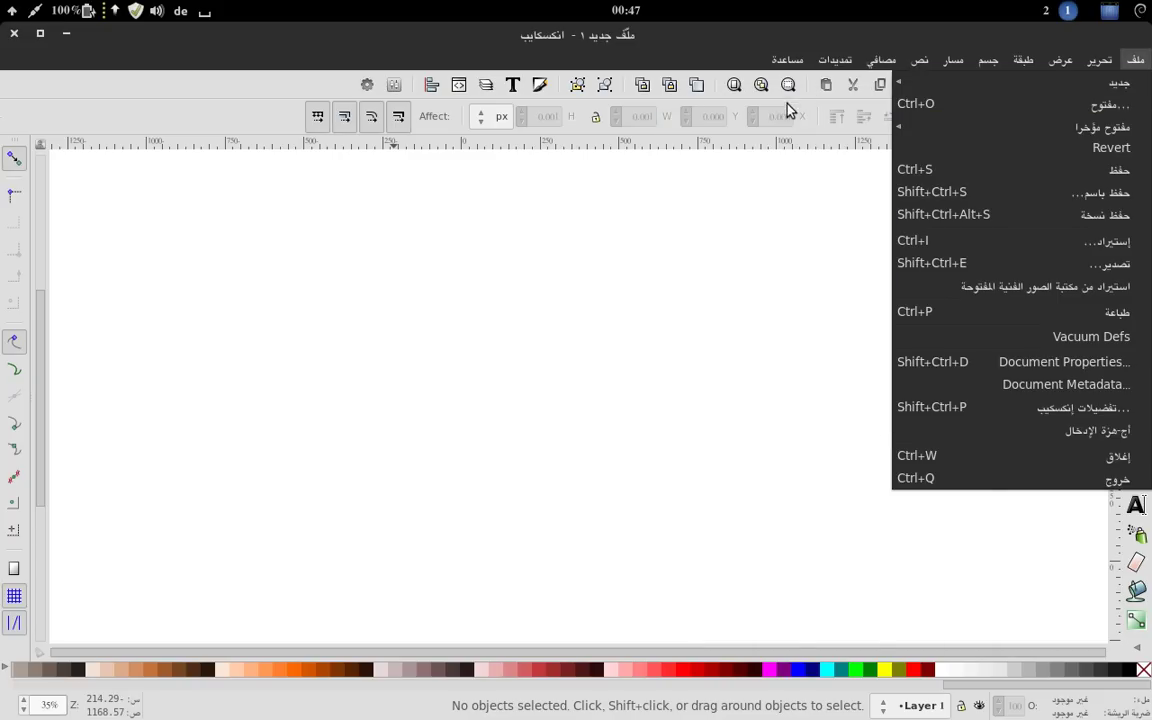
pyautogui.moveTo(1060, 127)
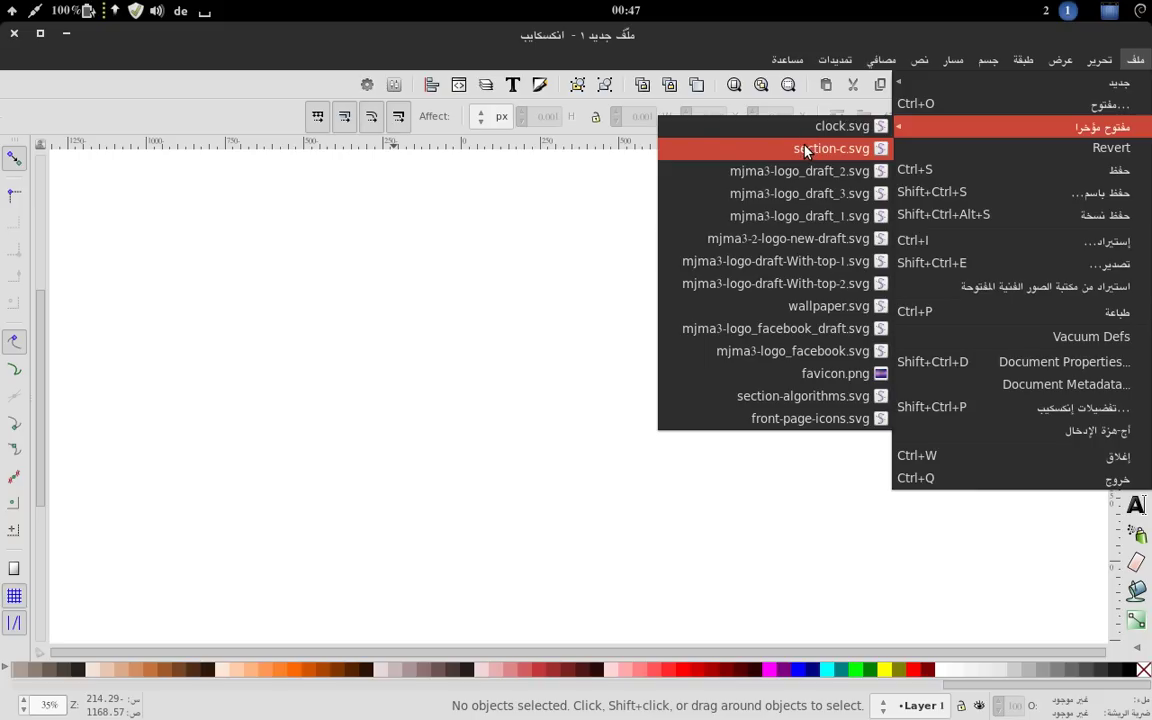
# Open recent file section-c.svg and rubber-band select the blue circular-arrows logo group
pyautogui.click(806, 150)
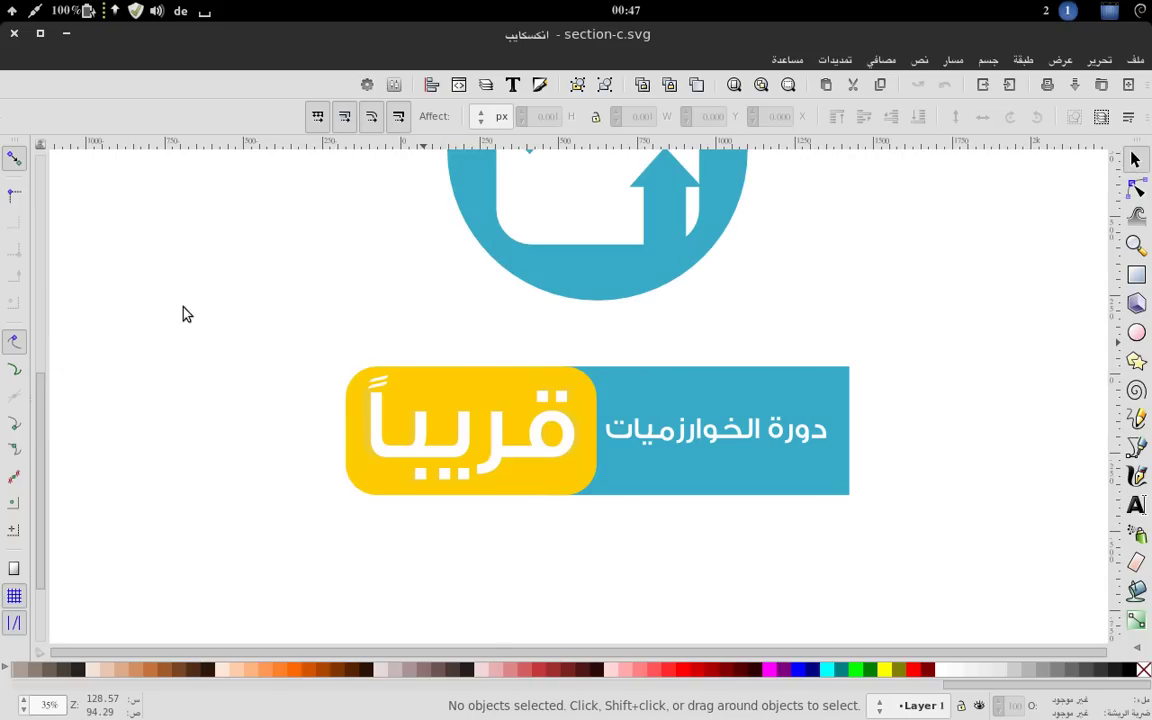
pyautogui.scroll(5, 200, 320)
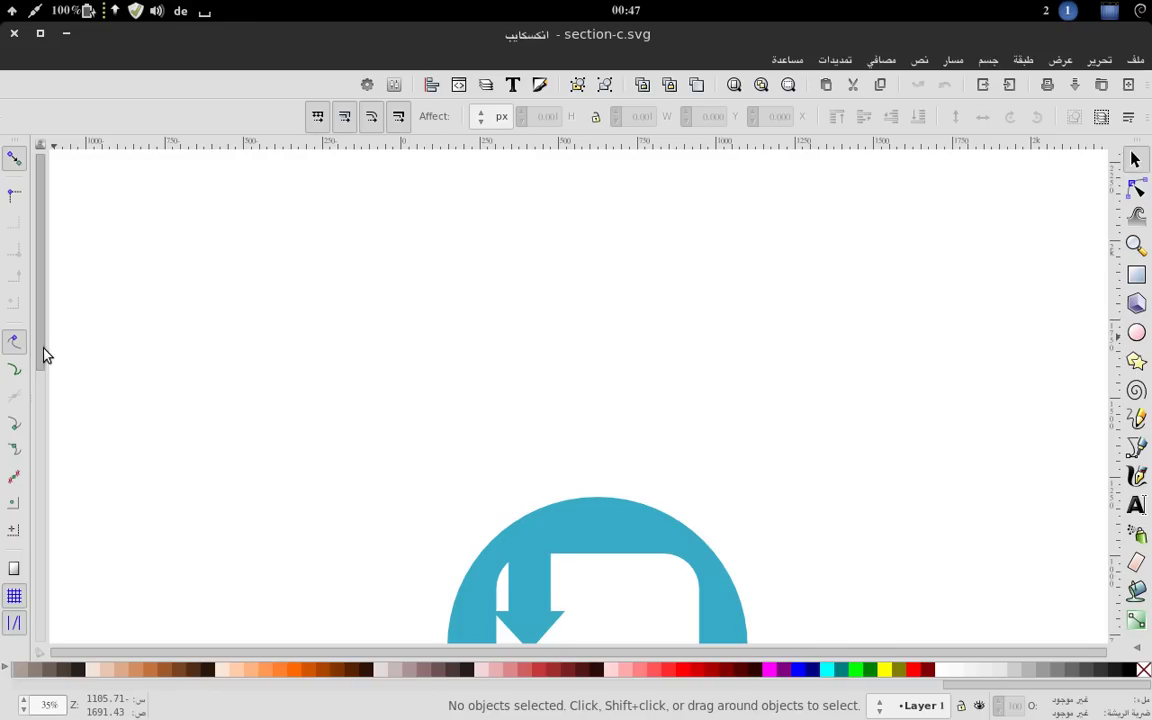
pyautogui.click(40, 355)
pyautogui.moveTo(40, 360)
pyautogui.mouseDown()
pyautogui.moveTo(50, 346)
pyautogui.moveTo(42, 357)
pyautogui.mouseUp()
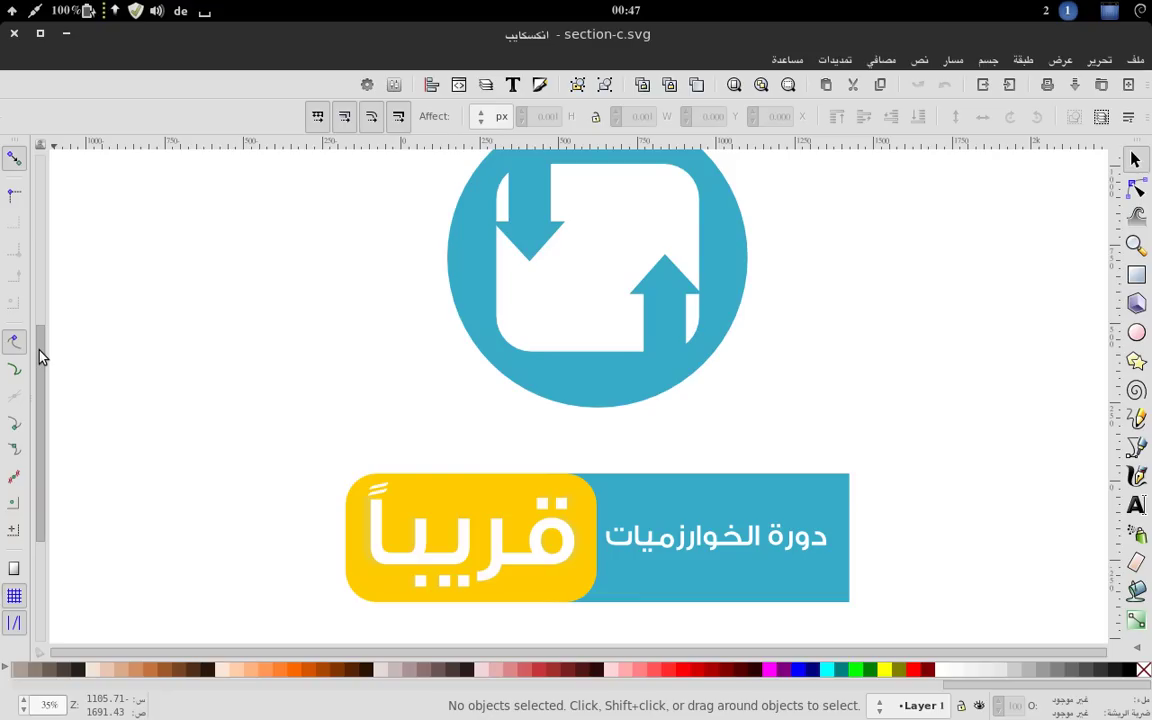
pyautogui.moveTo(905, 411); pyautogui.dragTo(336, 278)
pyautogui.moveTo(38, 275)
pyautogui.mouseDown()
pyautogui.moveTo(53, 518)
pyautogui.moveTo(55, 485)
pyautogui.mouseUp()
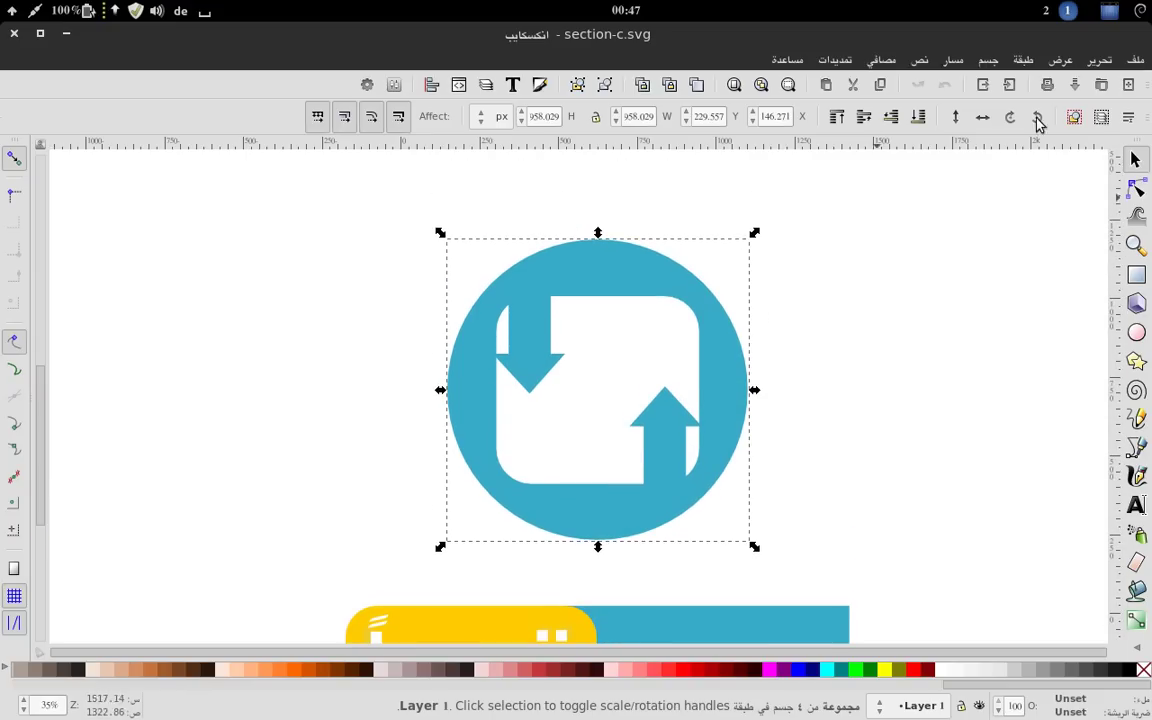
# Export the selected logo as section-algorithmics.png at 213 px width
pyautogui.click(1135, 60)
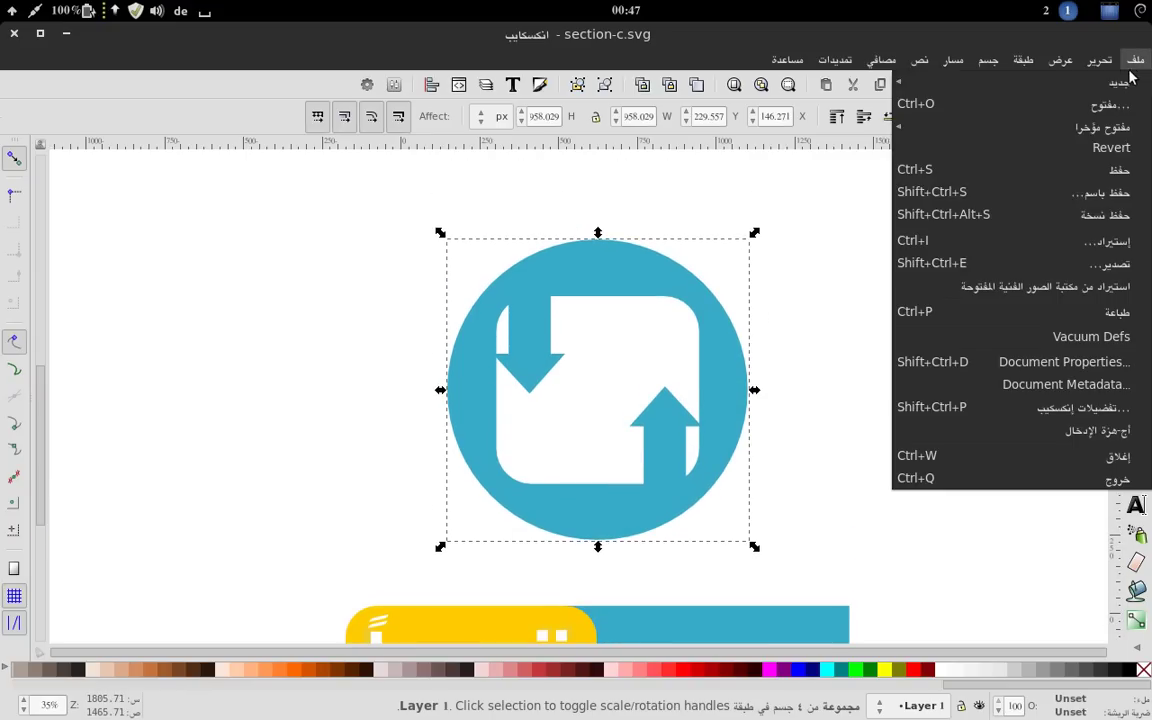
pyautogui.click(1042, 267)
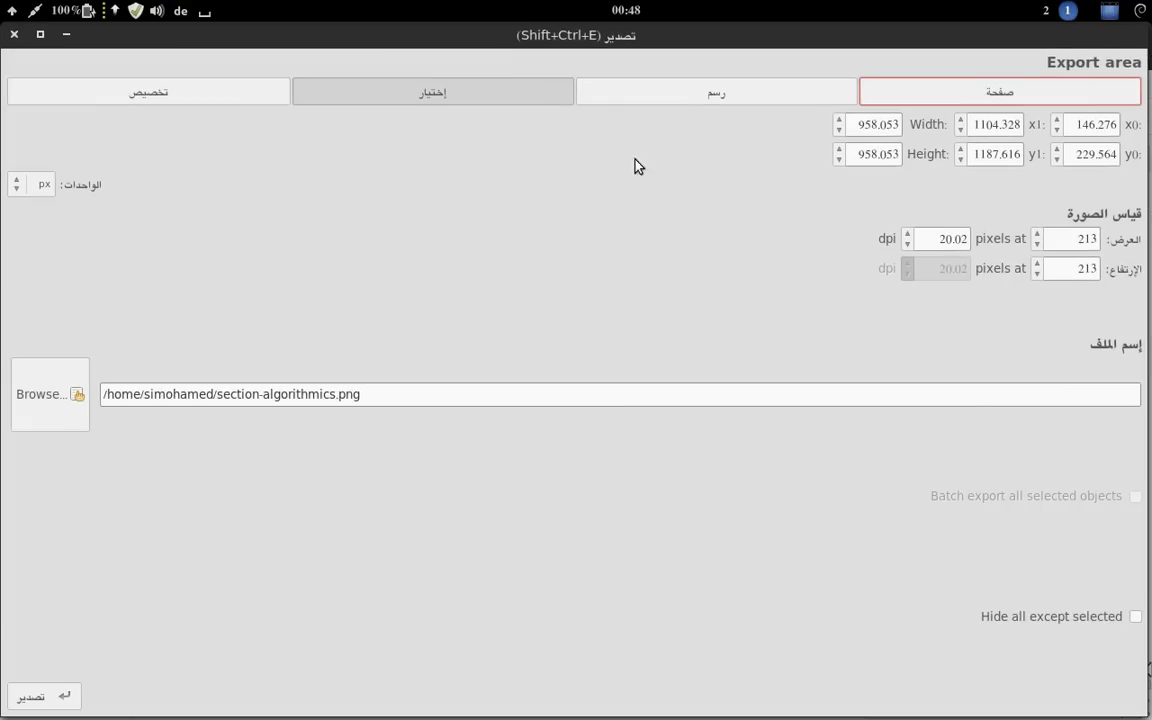
pyautogui.click(437, 95)
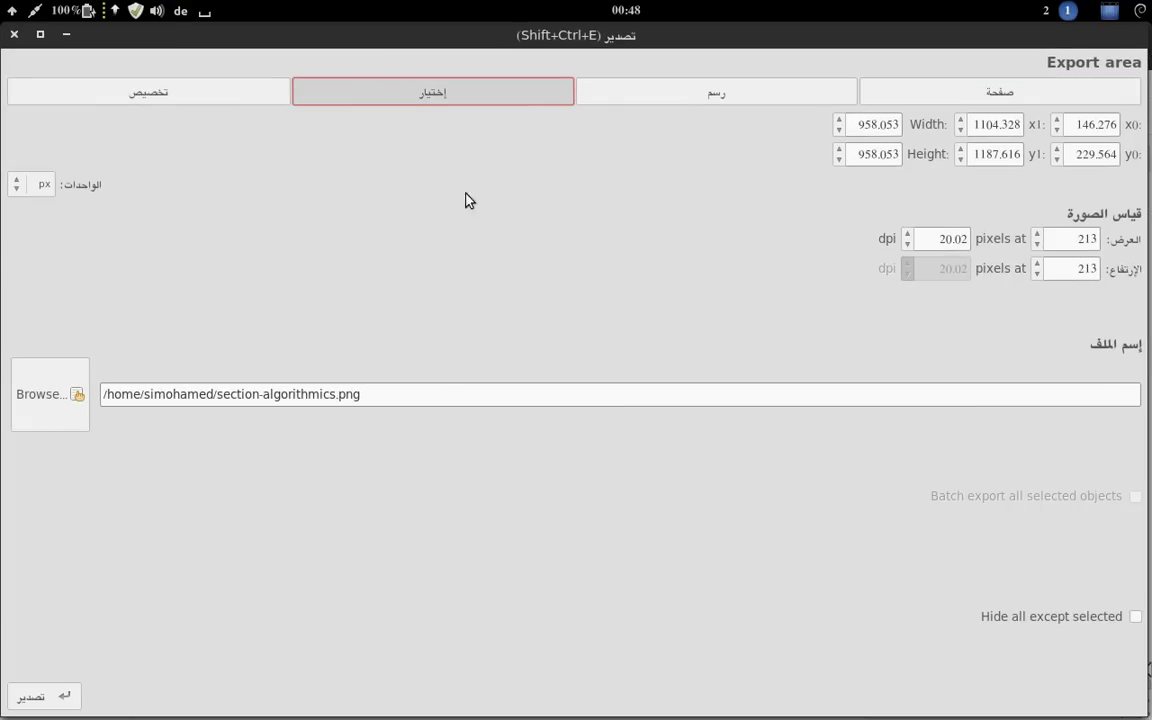
pyautogui.click(1078, 238)
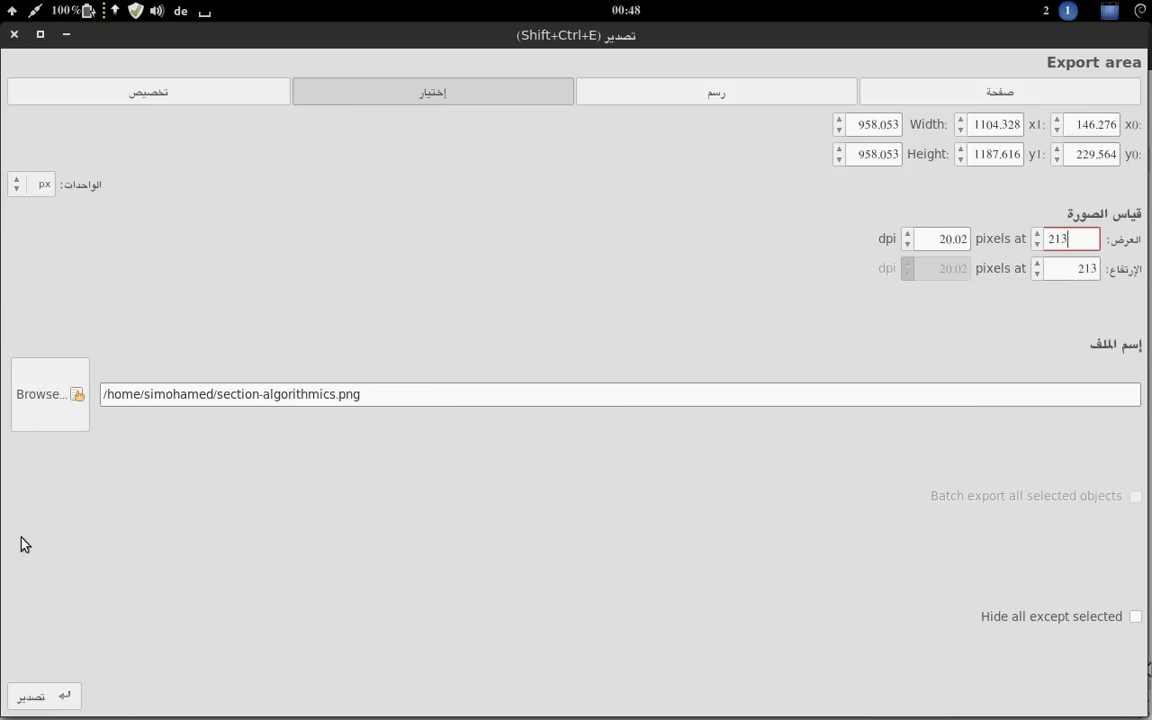
pyautogui.click(340, 395)
pyautogui.doubleClick(345, 395)
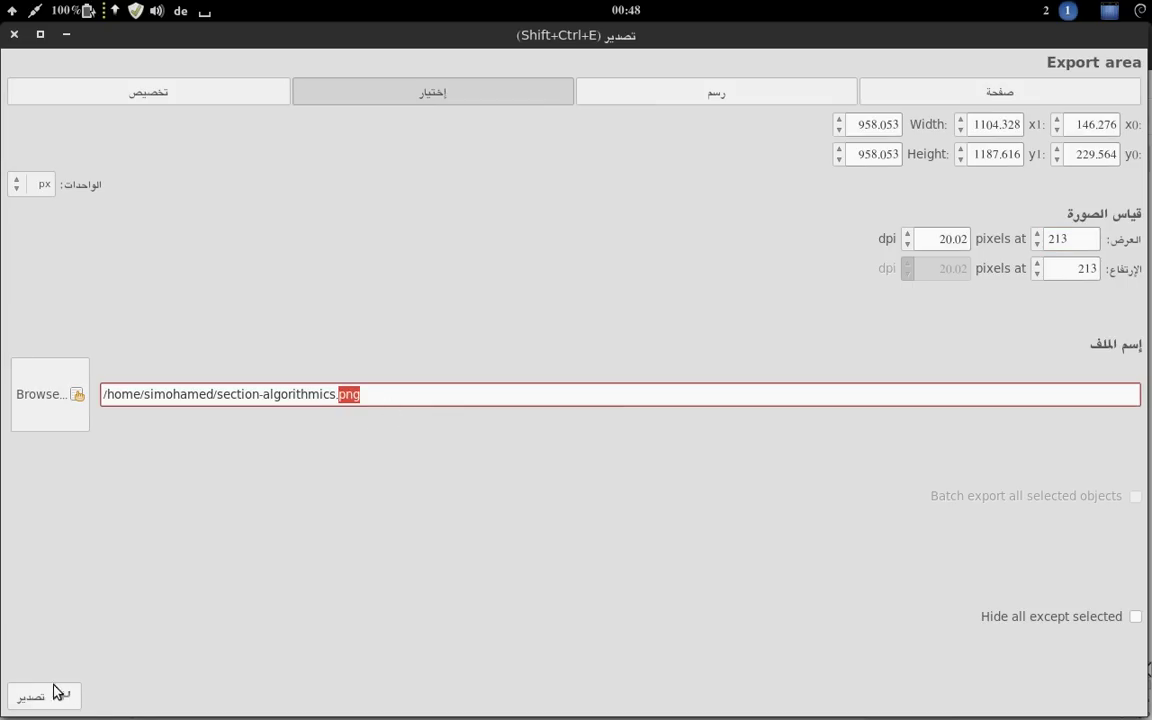
pyautogui.click(14, 34)
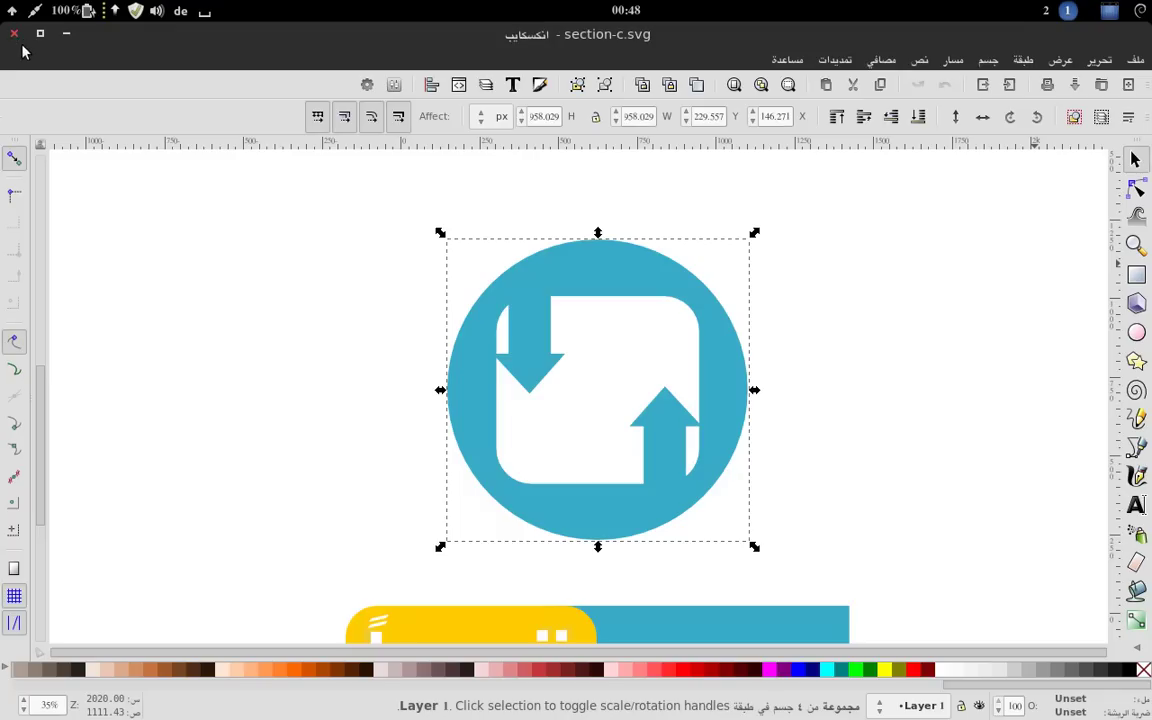
# Deselect the logo, scroll down to the banner, then minimize the Inkscape window
pyautogui.click(838, 334)
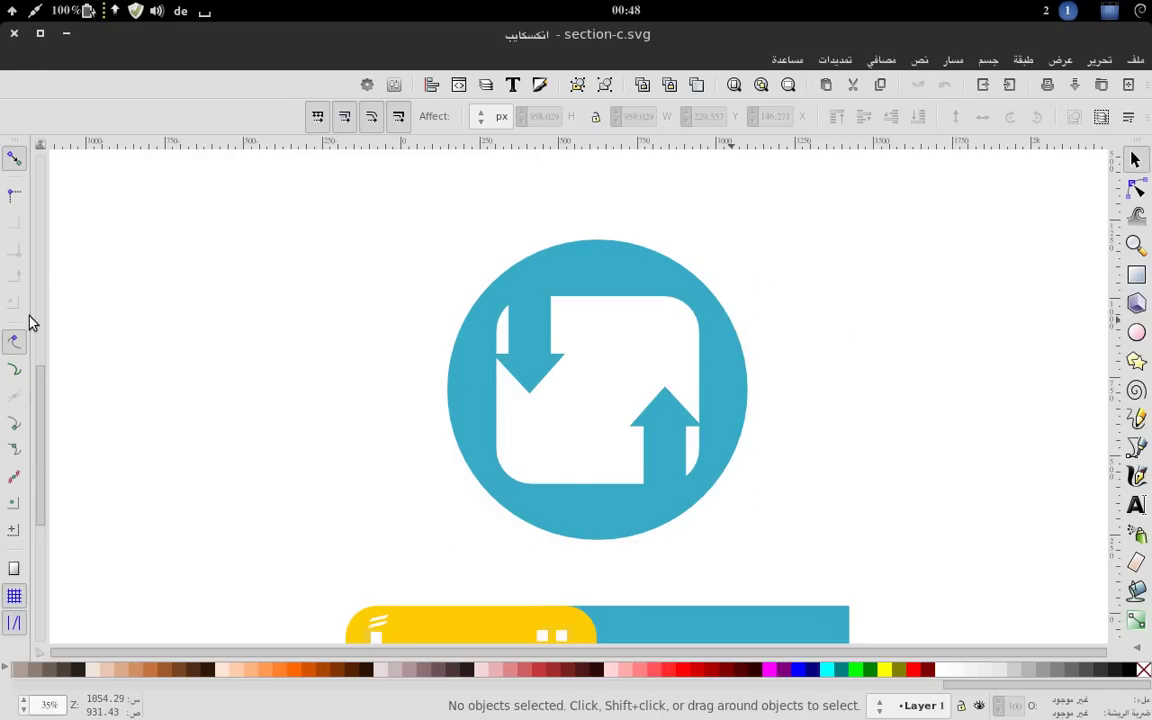
pyautogui.scroll(-3, 38, 434)
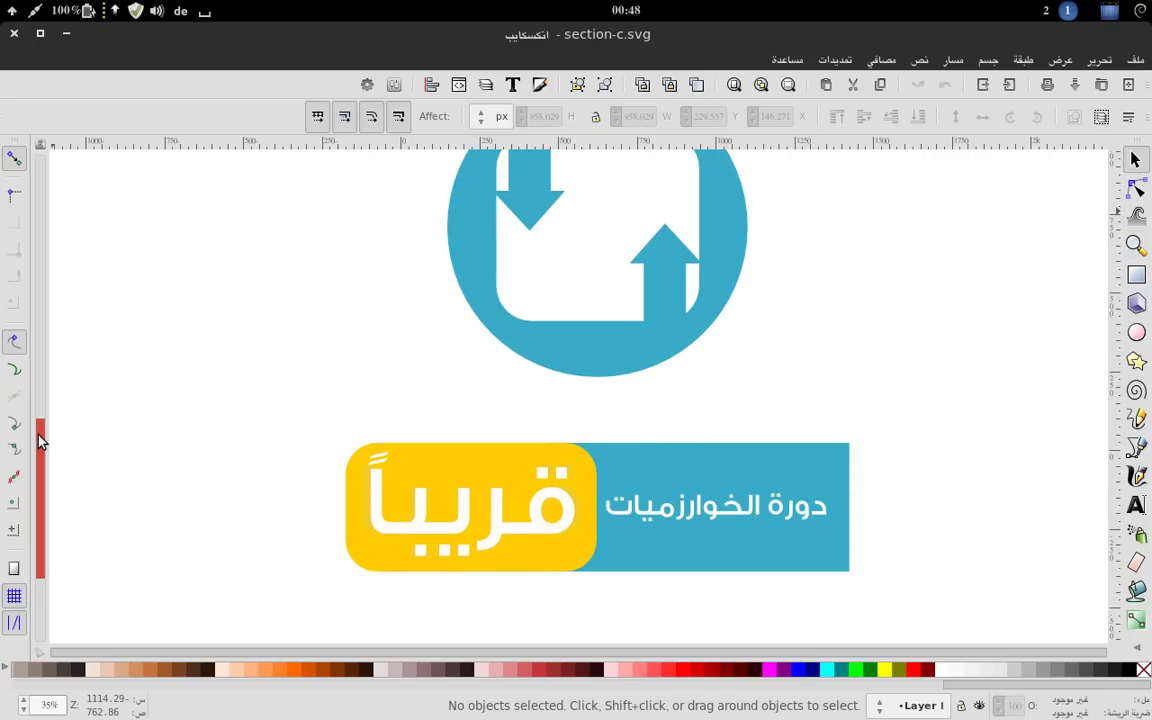
pyautogui.moveTo(38, 438); pyautogui.dragTo(43, 406)
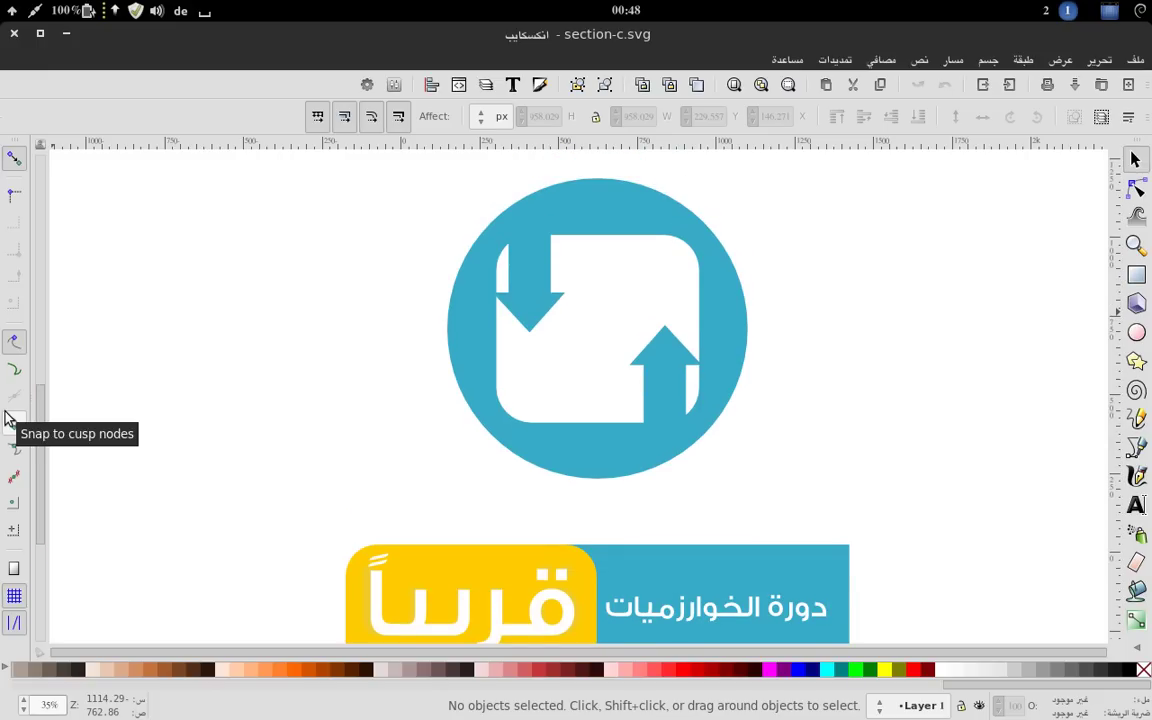
pyautogui.click(1135, 62)
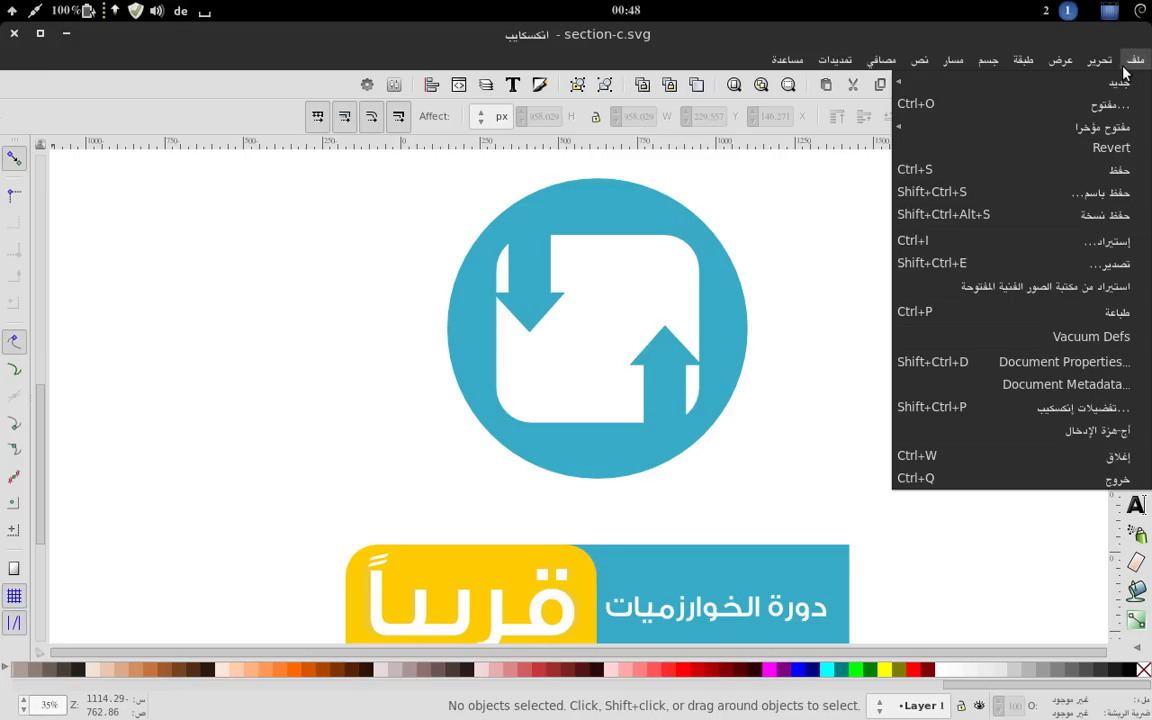
pyautogui.click(300, 262)
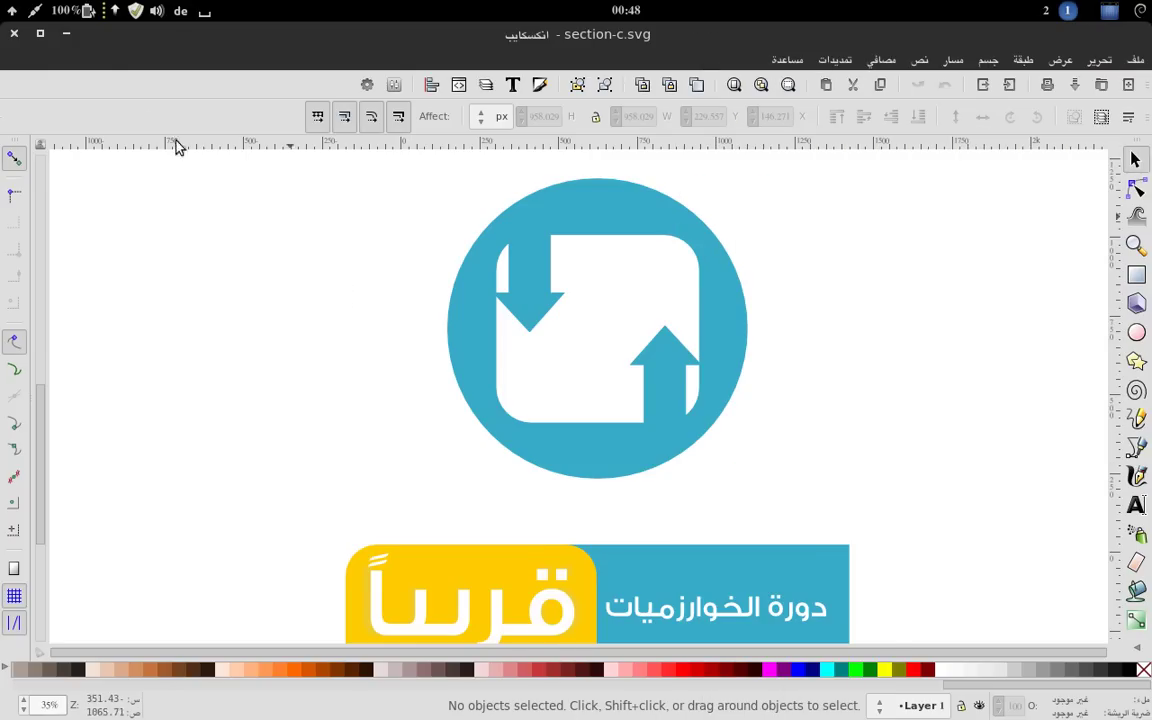
pyautogui.click(68, 34)
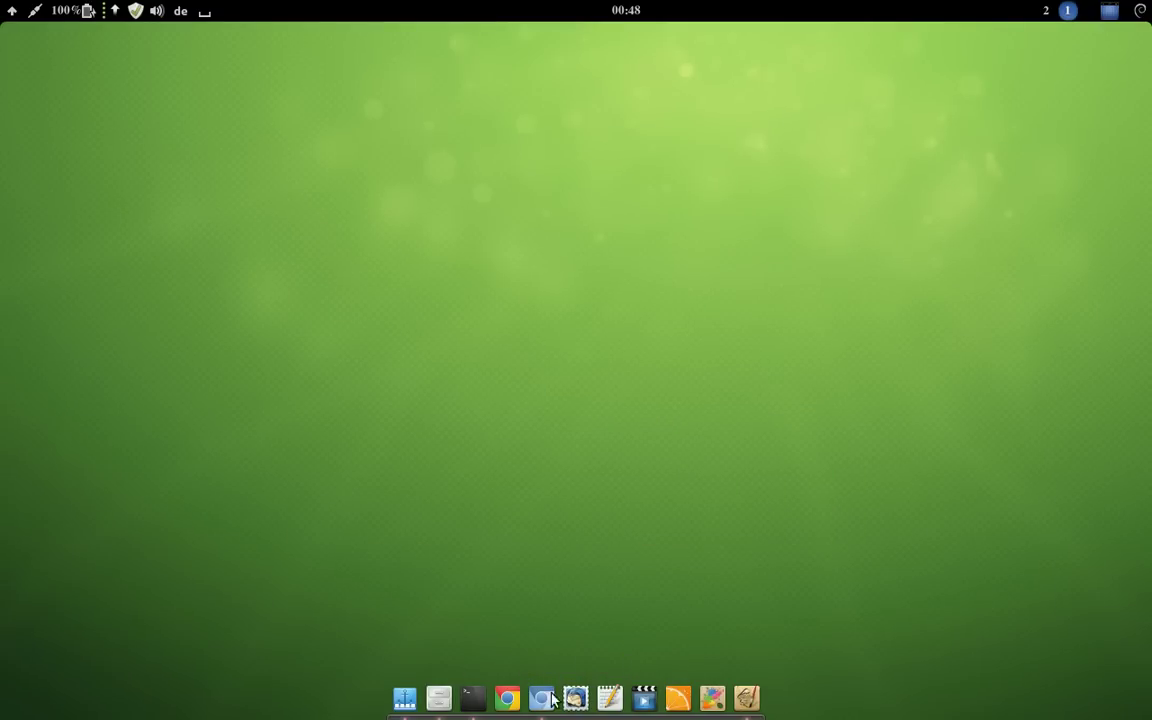
# In Files, select distributor-logo-archlinux.svg in the scalable icons folder
pyautogui.click(446, 697)
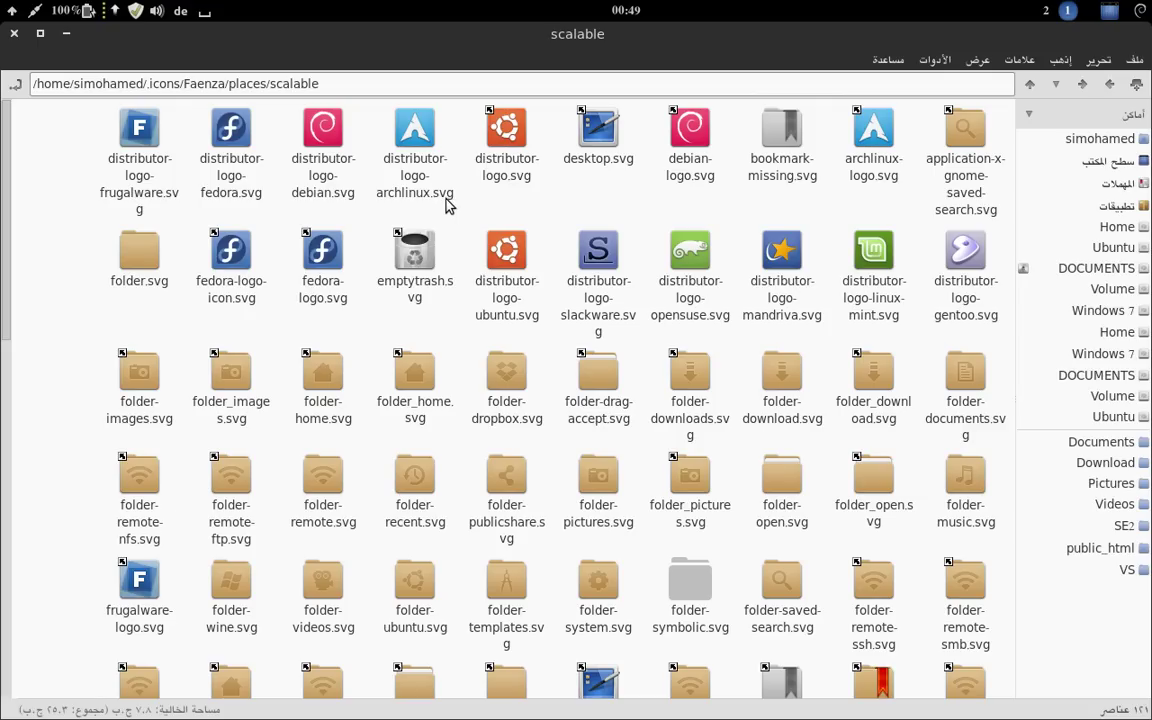
pyautogui.click(415, 145)
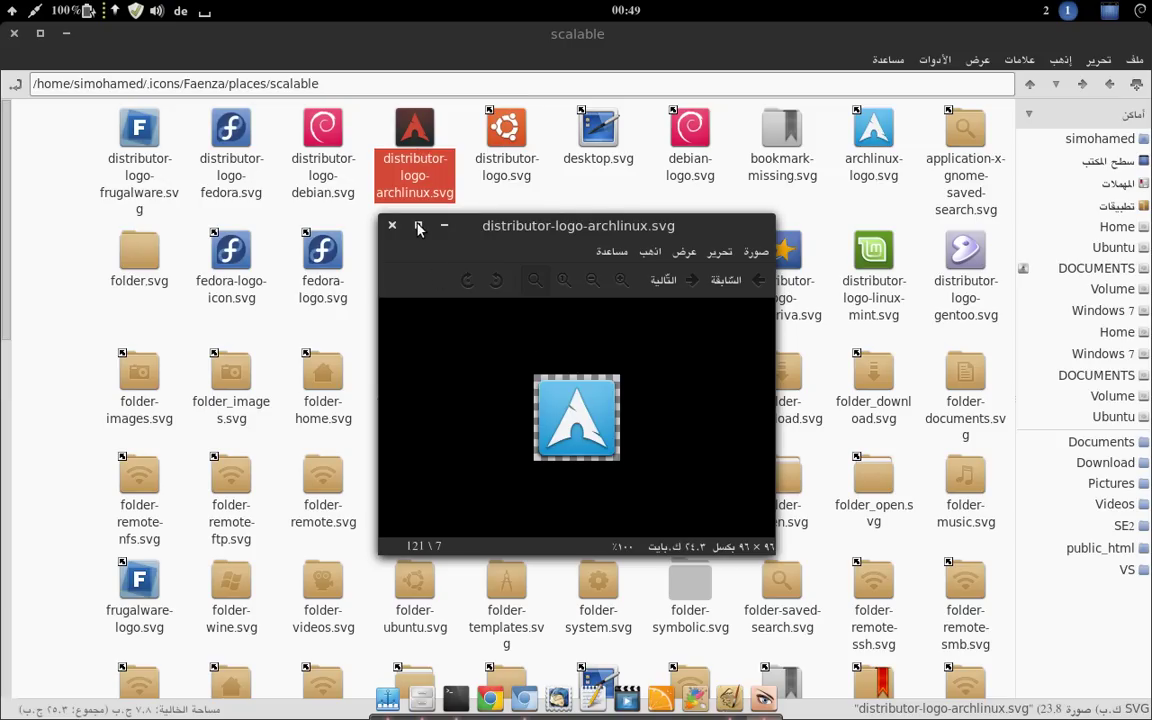
# Maximize the image viewer, zoom the Arch Linux logo to 1200%, then close it
pyautogui.press('super+Up')
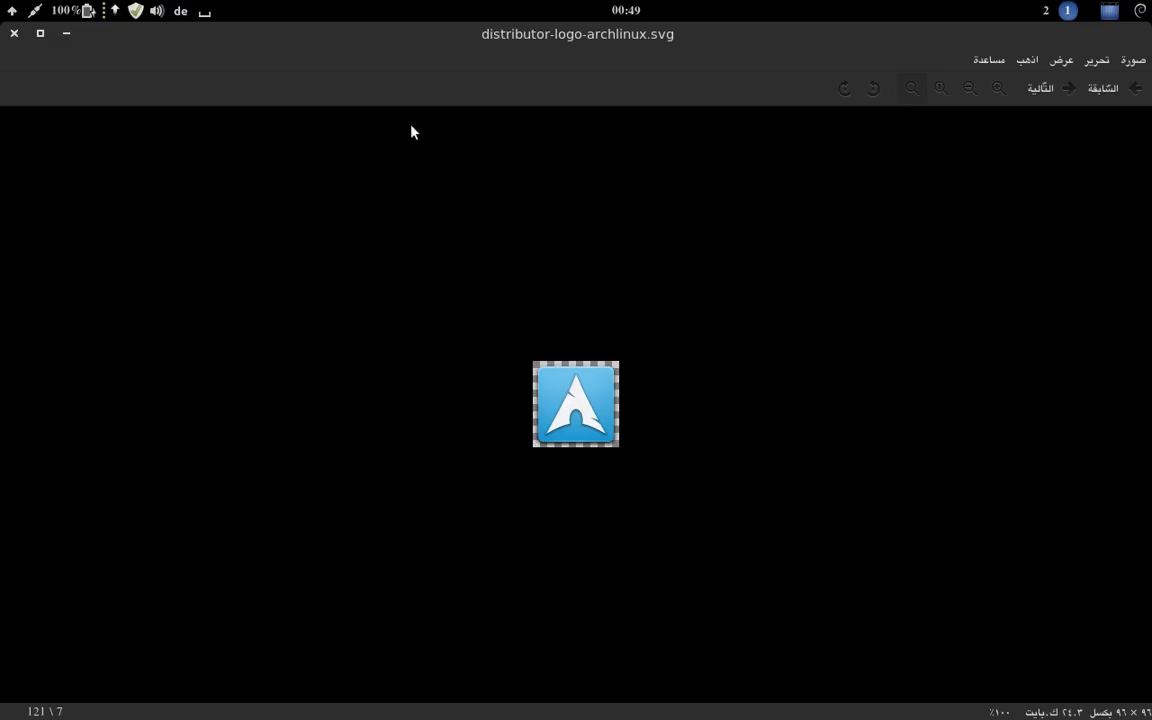
pyautogui.click(997, 88)
pyautogui.click(997, 88)
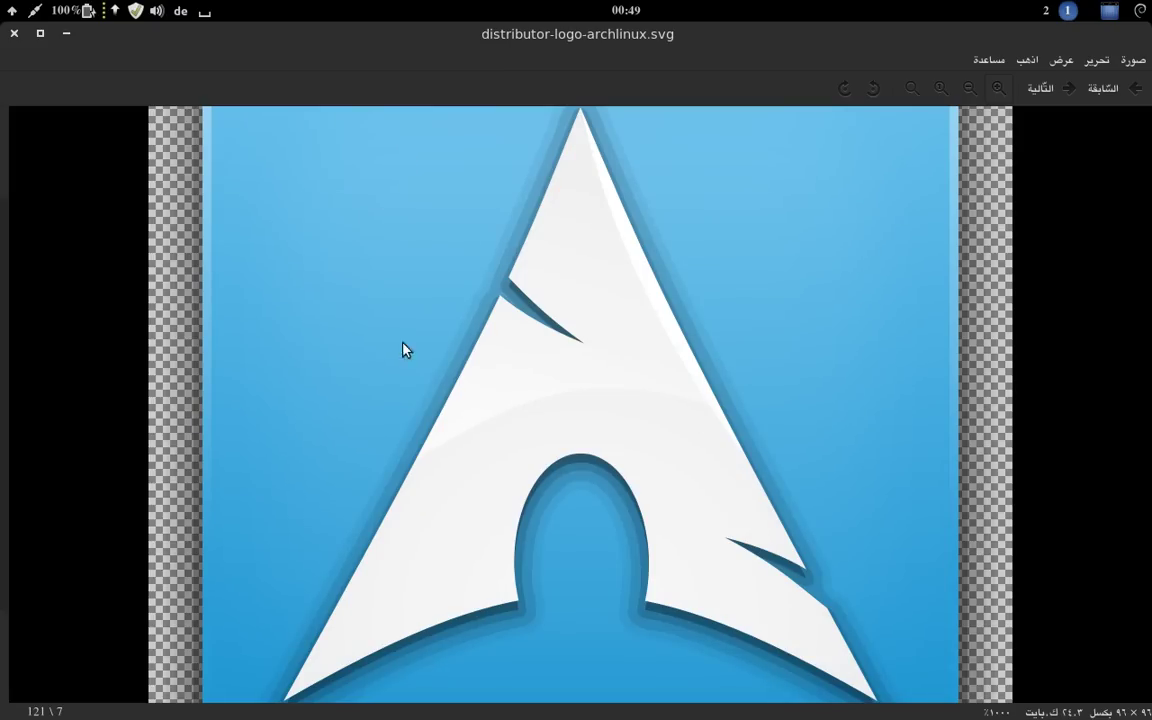
pyautogui.hotkey('ctrl', '+')
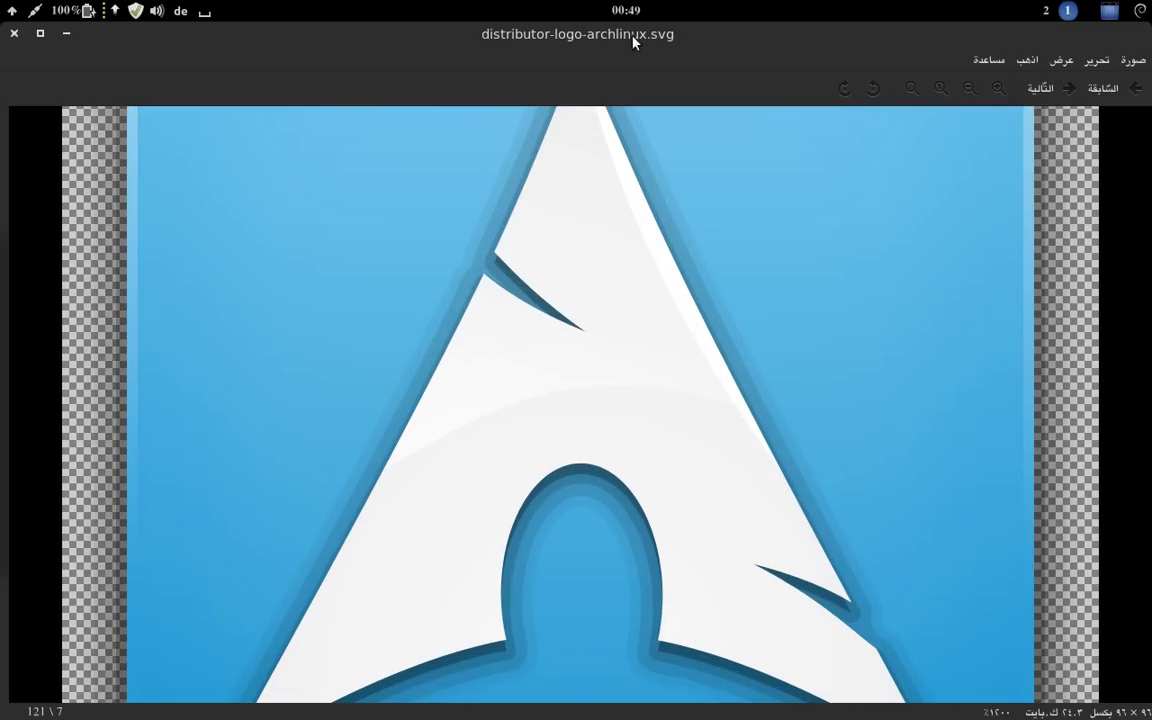
pyautogui.click(14, 34)
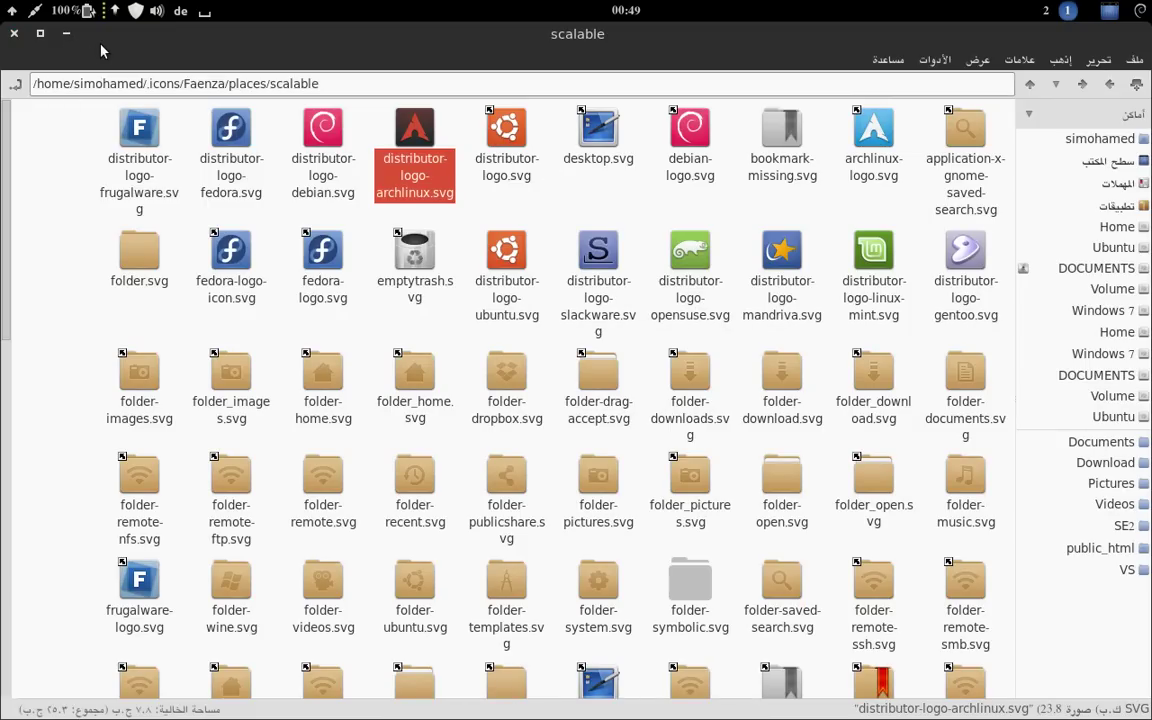
# Hide the file manager with Ctrl+W and bring Inkscape back from the dock
pyautogui.hotkey('ctrl', 'w')
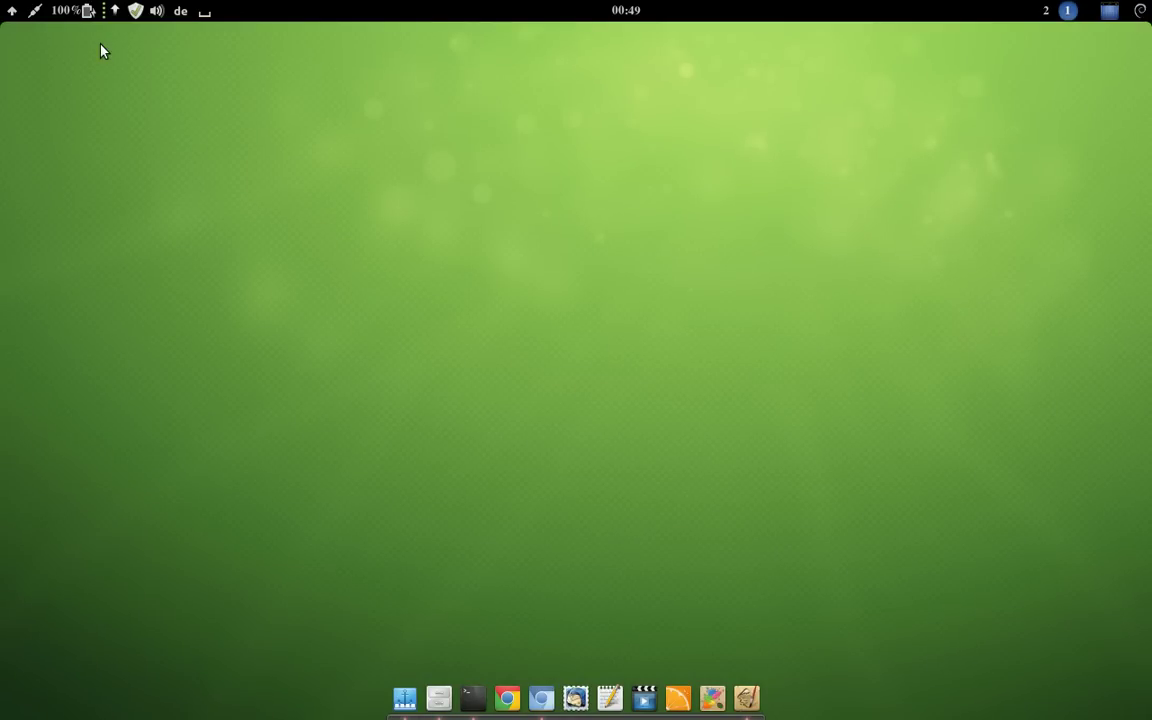
pyautogui.click(746, 698)
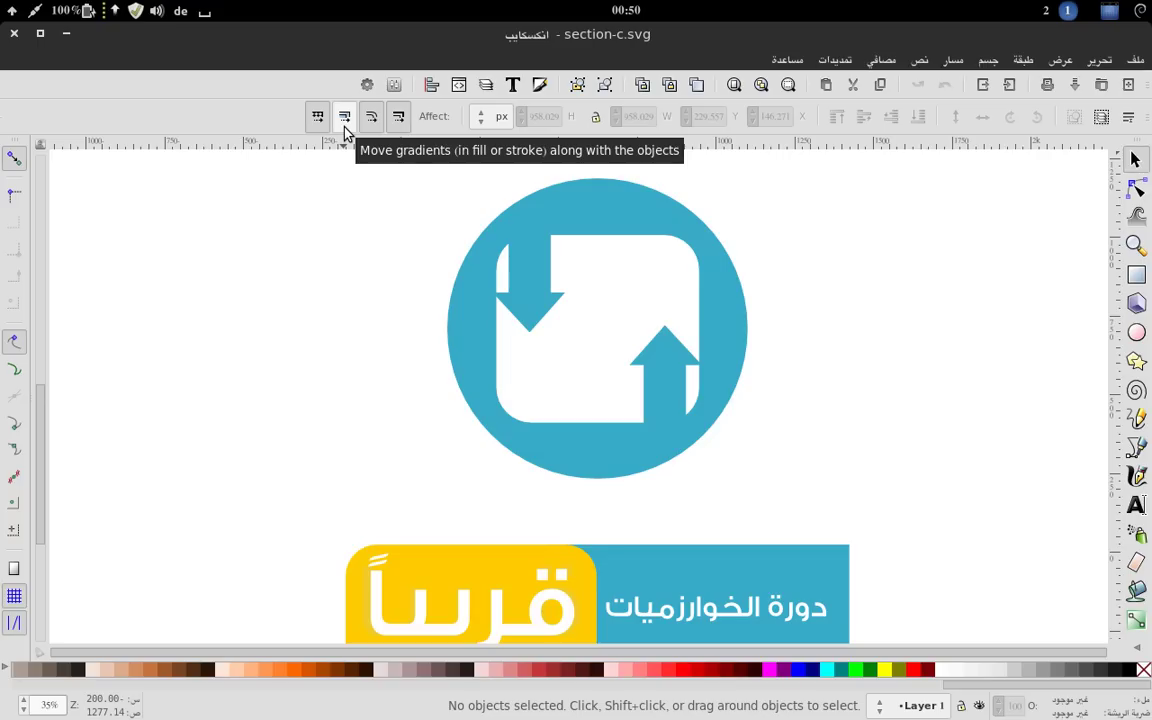
# Open clock.svg from the recent files list
pyautogui.click(1133, 62)
pyautogui.moveTo(1100, 127)
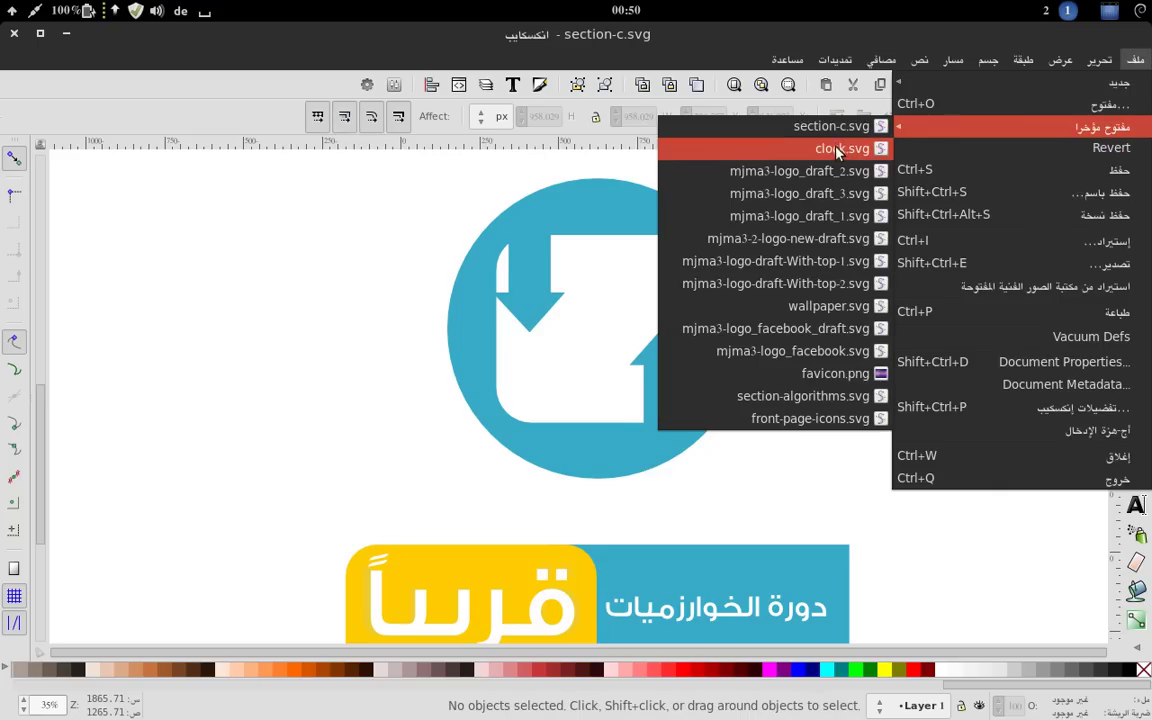
pyautogui.click(765, 148)
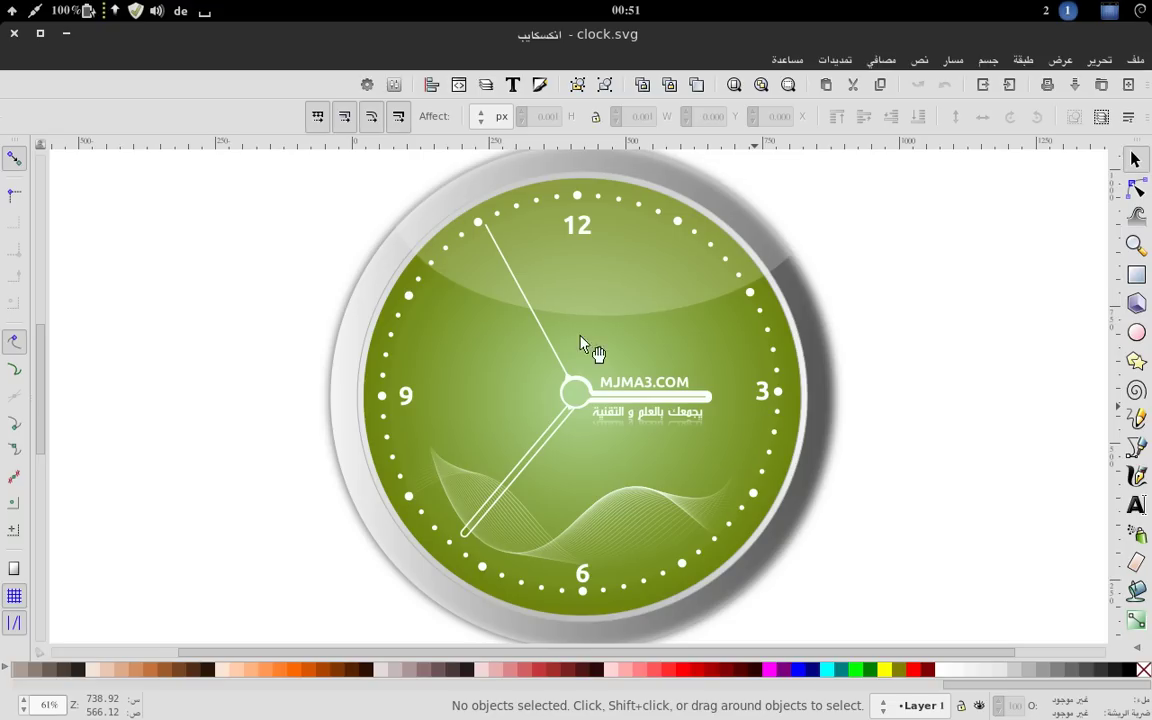
# Move the white hand bar toward the 3, the faded circle toward the 9, and the white circle below centre
pyautogui.click(440, 395)
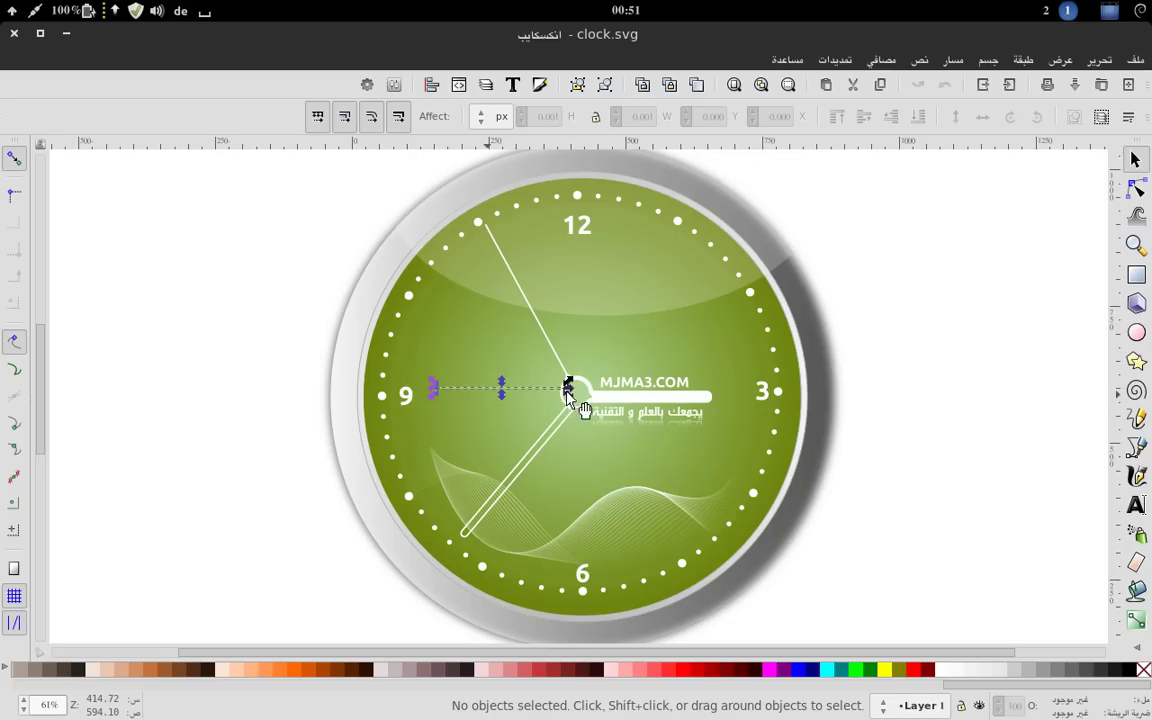
pyautogui.click(648, 412)
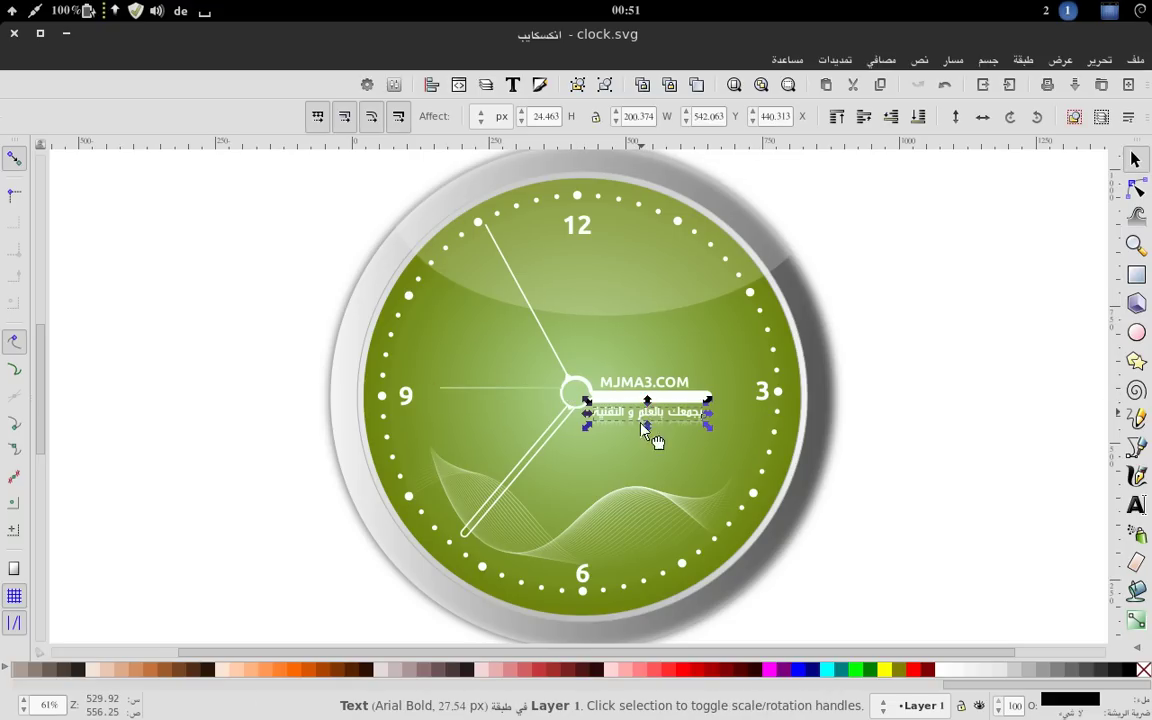
pyautogui.moveTo(700, 396); pyautogui.dragTo(798, 364)
pyautogui.click(576, 396)
pyautogui.moveTo(576, 396); pyautogui.dragTo(470, 380)
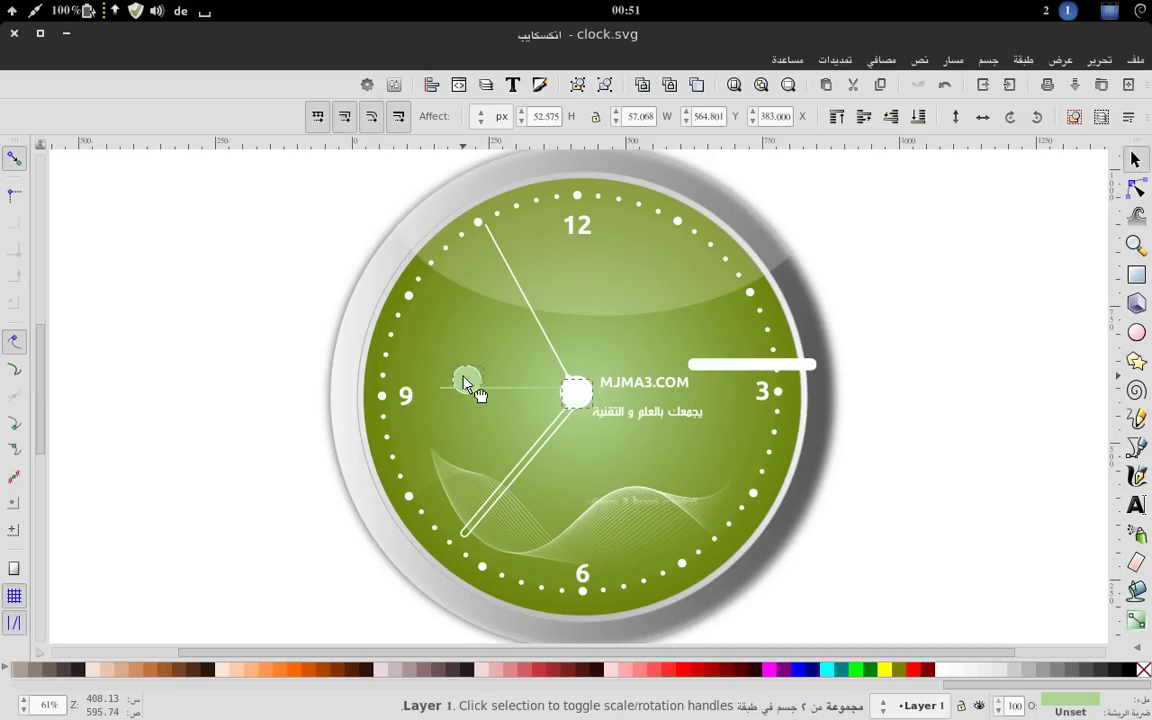
pyautogui.moveTo(586, 404); pyautogui.dragTo(602, 482)
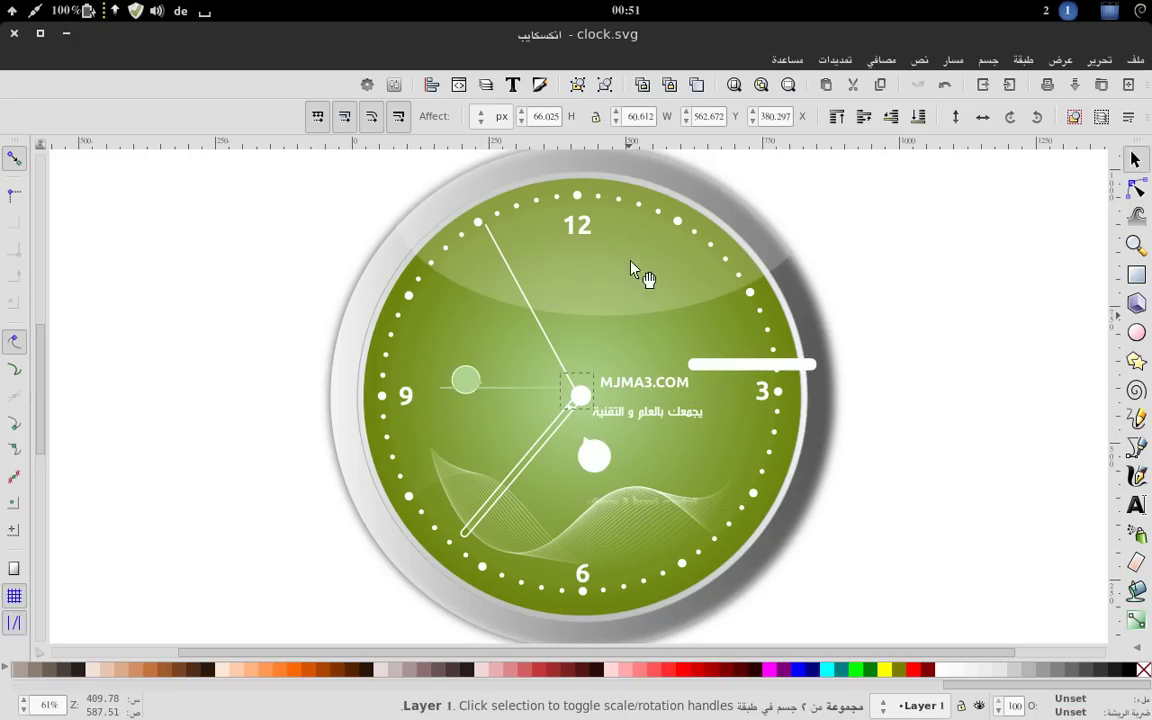
# Reshape the glossy top highlight into a diagonal crescent, then select the next rim dot
pyautogui.click(593, 239)
pyautogui.moveTo(672, 266)
pyautogui.mouseDown()
pyautogui.moveTo(463, 257)
pyautogui.moveTo(418, 298)
pyautogui.mouseUp()
pyautogui.press('Tab')
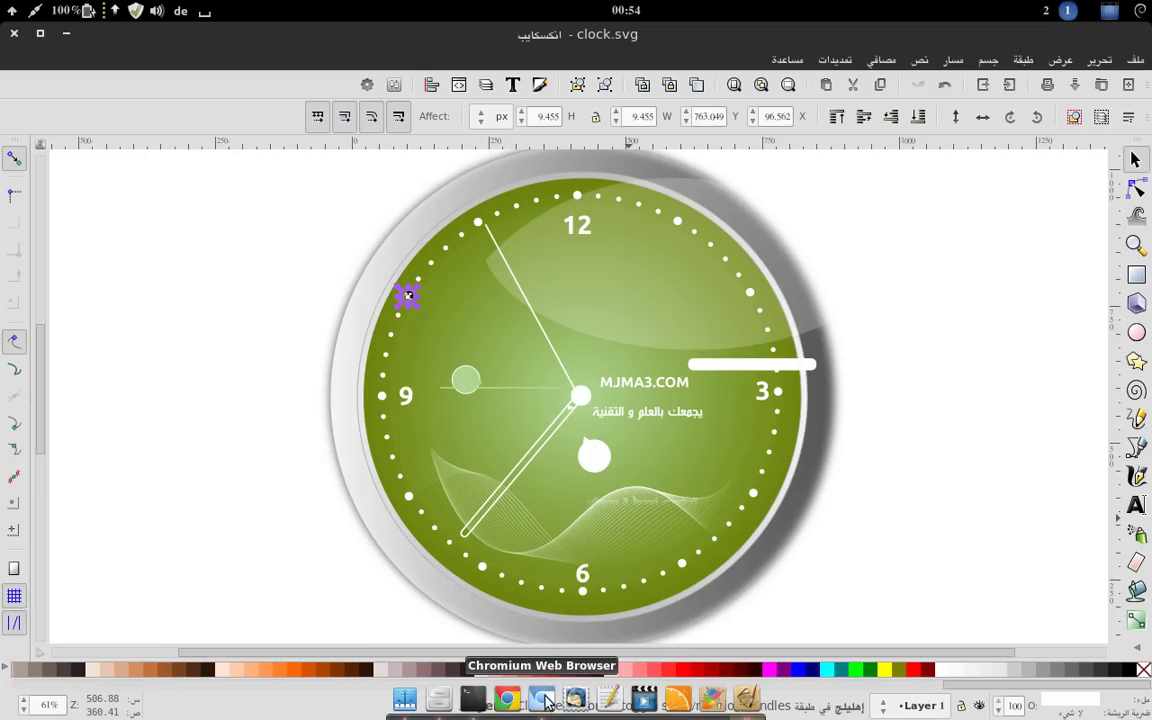
pyautogui.moveTo(472, 698)
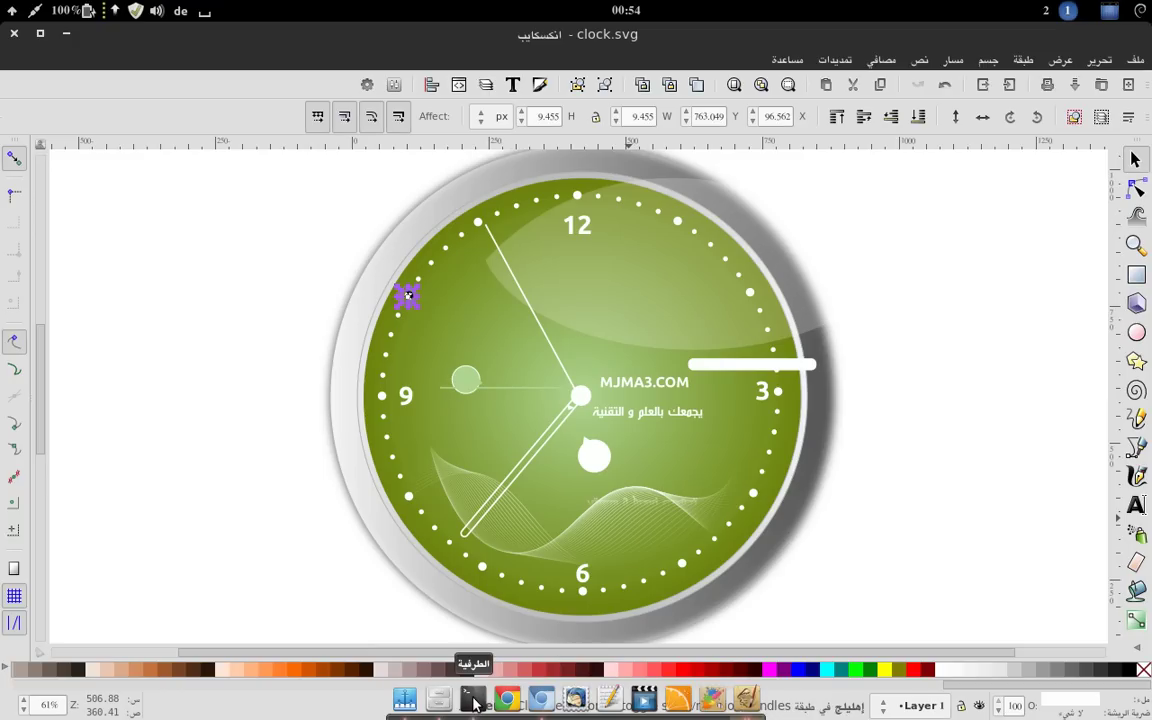
# Bring the Terminal running the ffmpeg recording in front of Inkscape
pyautogui.click(474, 698)
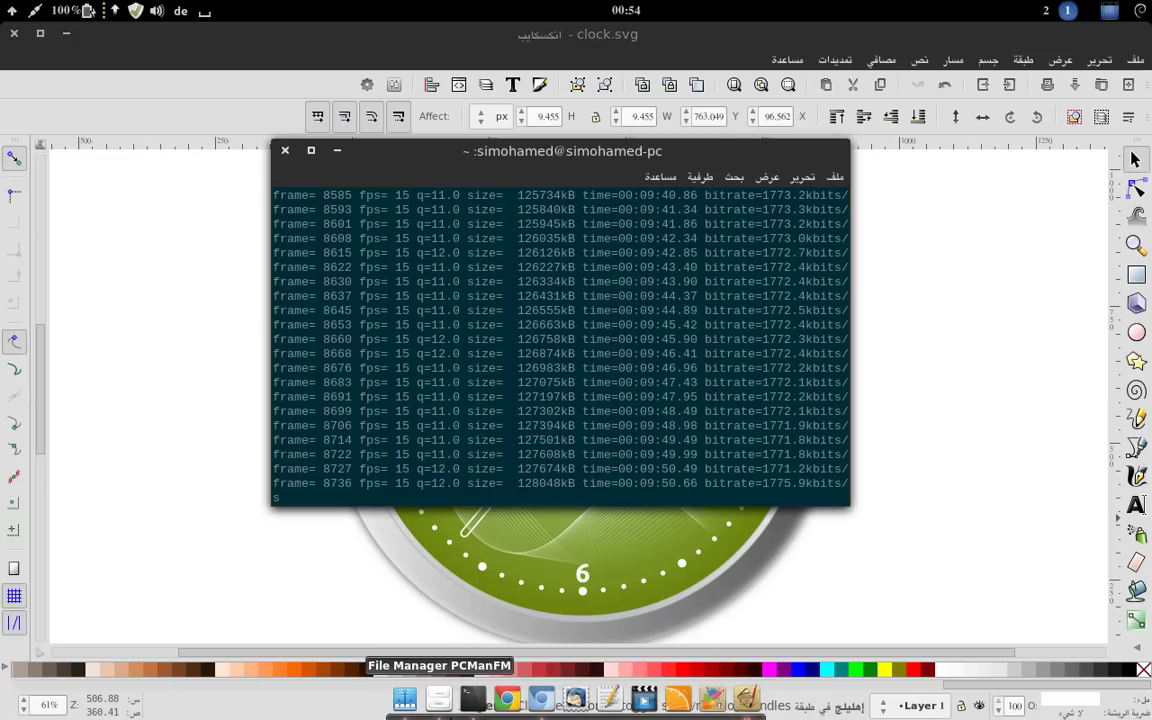